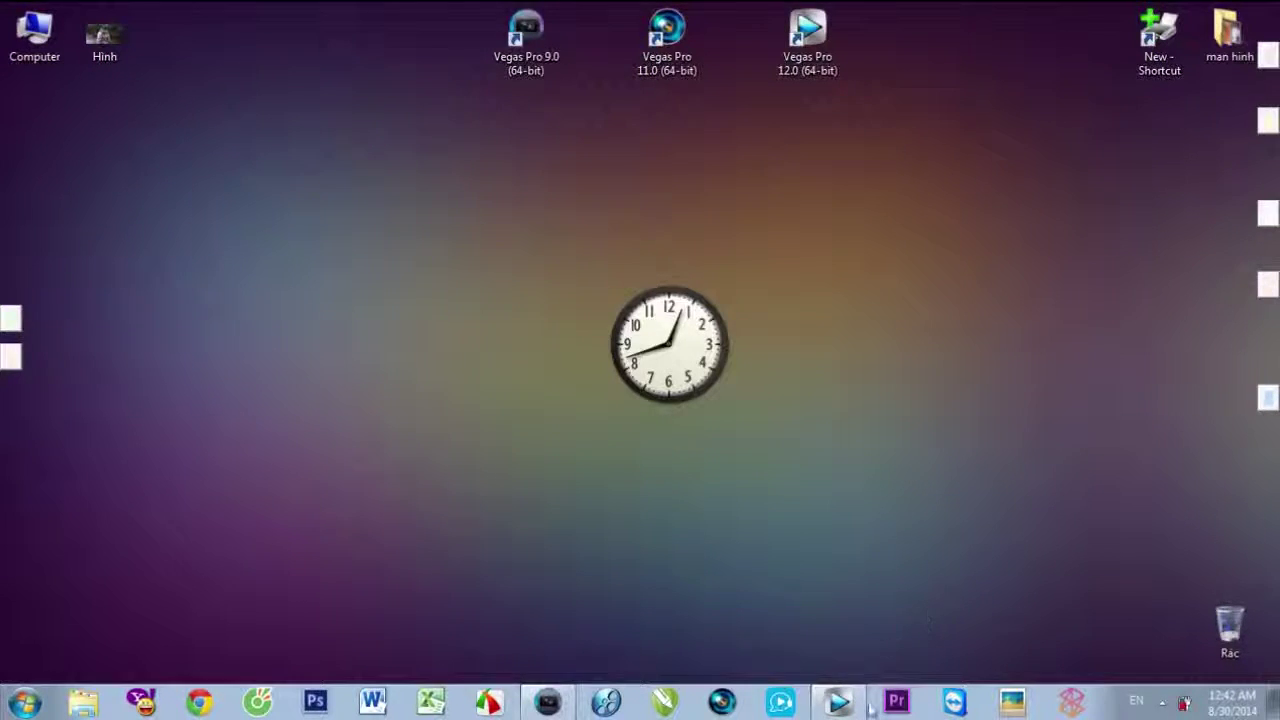
Switch to Vegas Pro 12.0 and insert a new video track in the empty project
{"action": "left_click", "coordinate": [838, 703]}
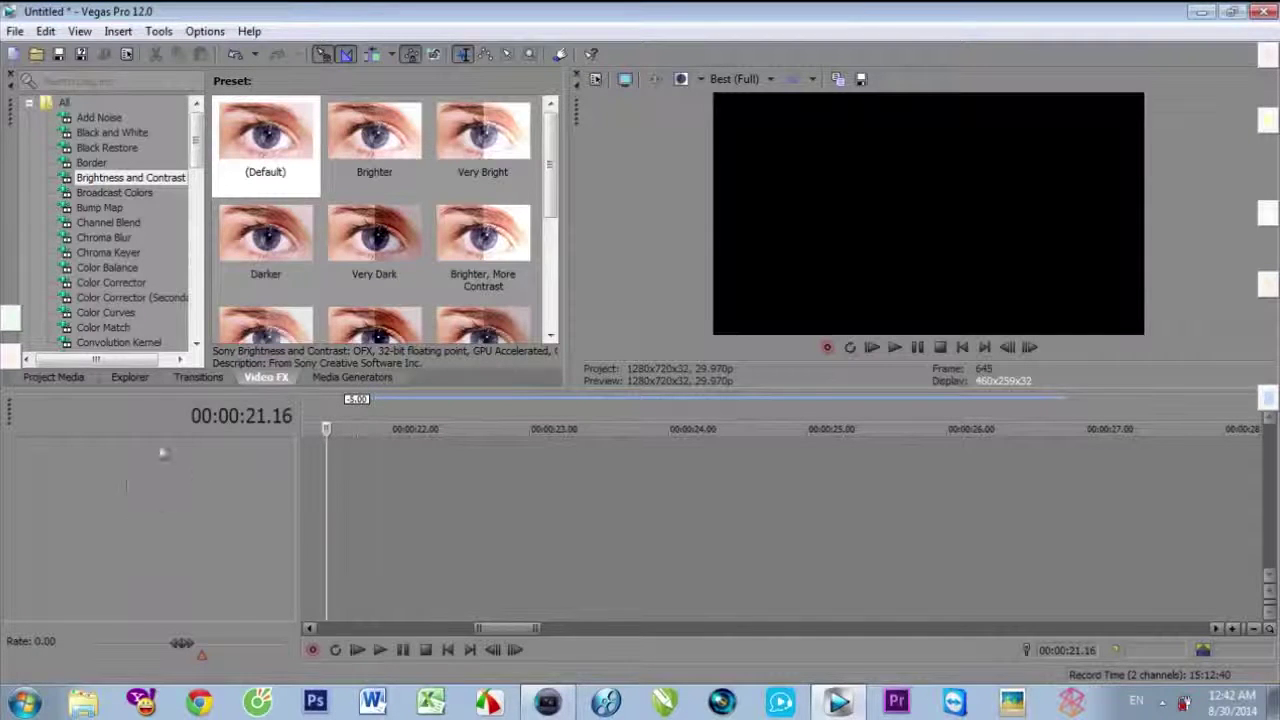
{"action": "right_click", "coordinate": [179, 481]}
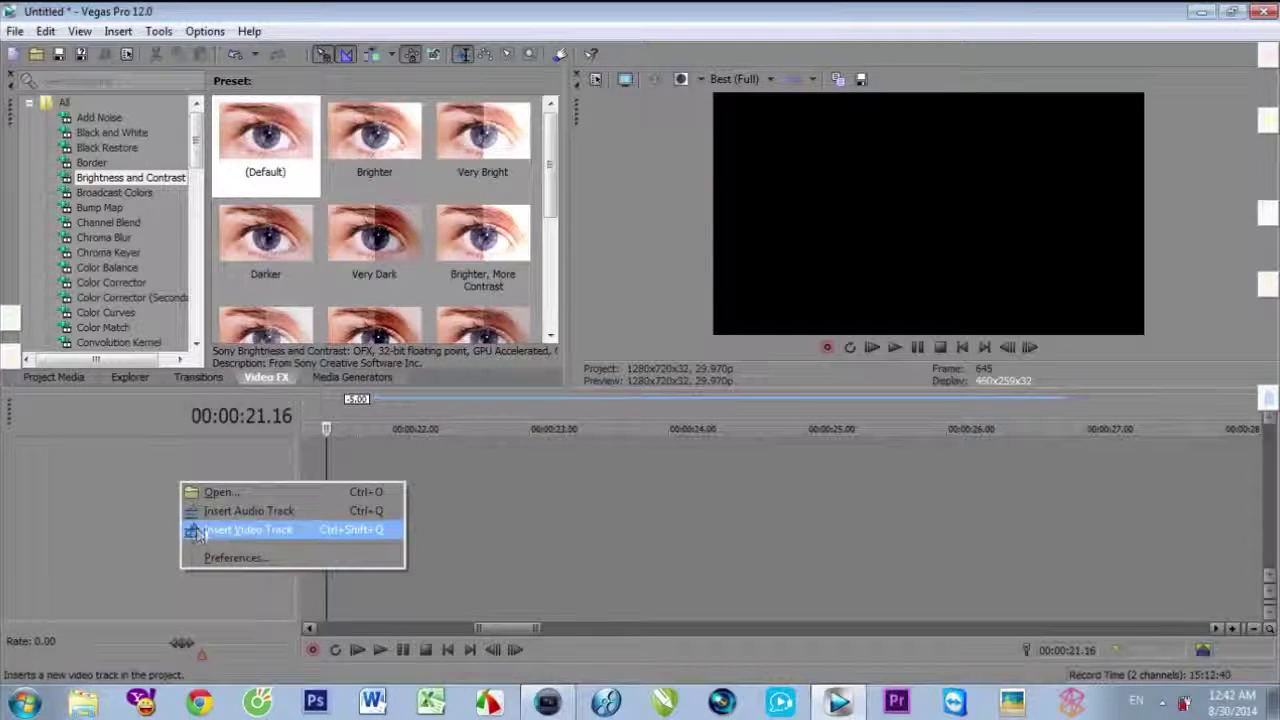
{"action": "left_click", "coordinate": [247, 535]}
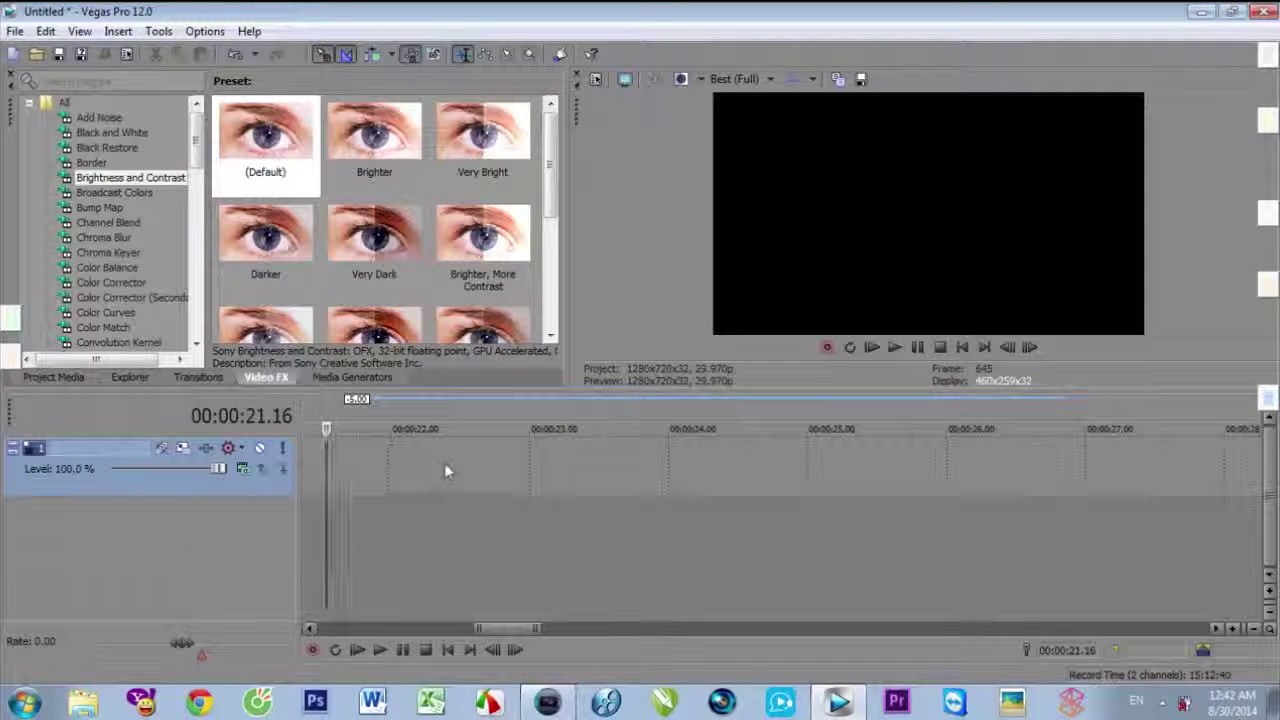
Add a (Legacy) Text generated media event with the Default Text preset to the video track, leaving its text settings at their defaults
{"action": "right_click", "coordinate": [476, 462]}
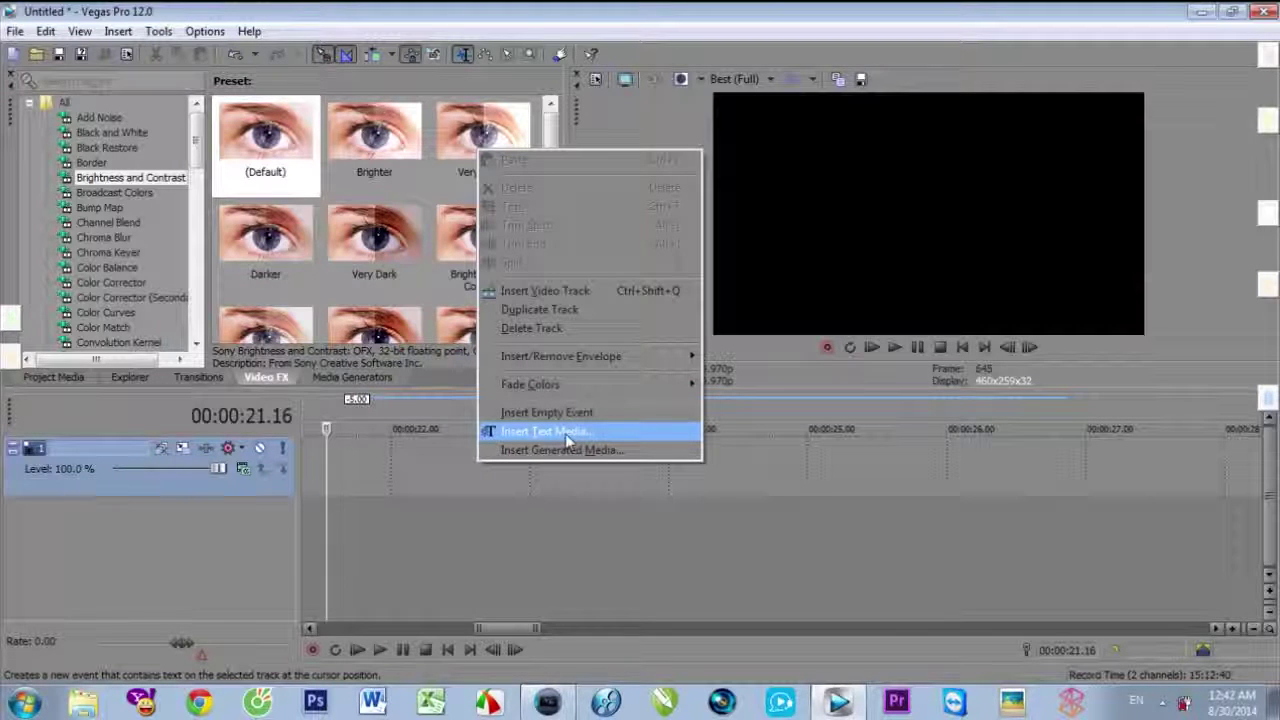
{"action": "left_click", "coordinate": [439, 462]}
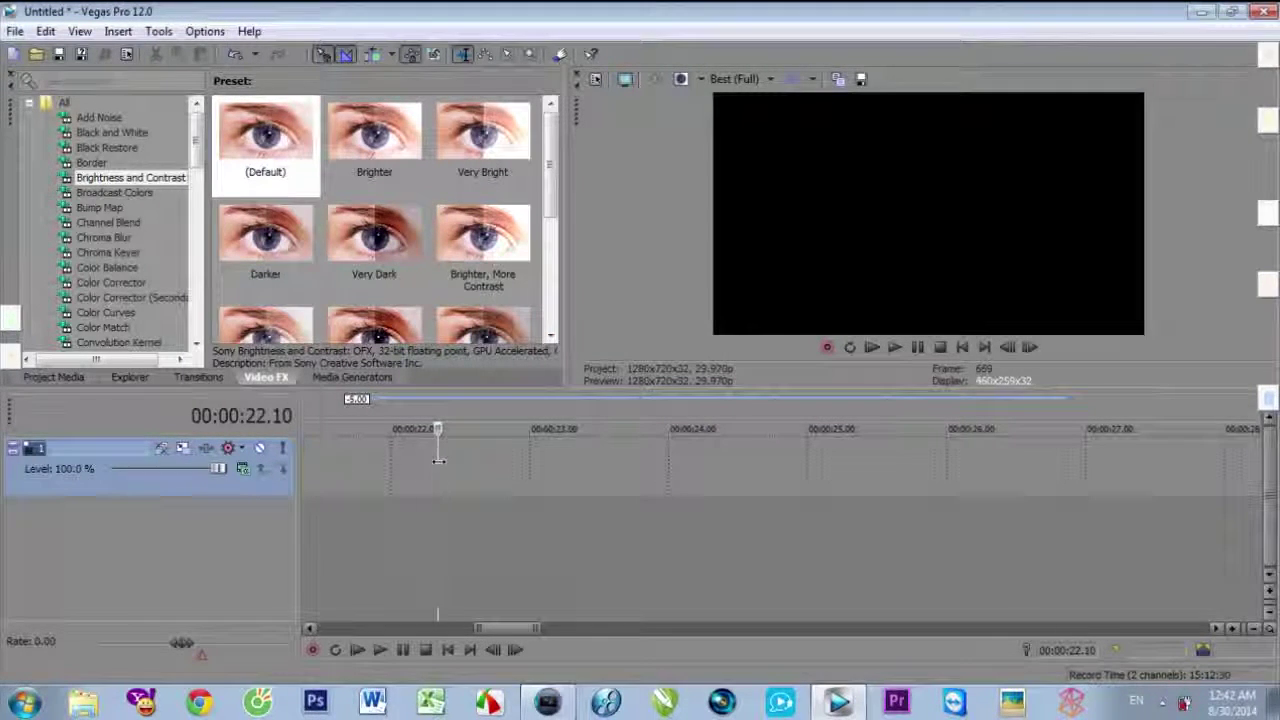
{"action": "left_click", "coordinate": [372, 380]}
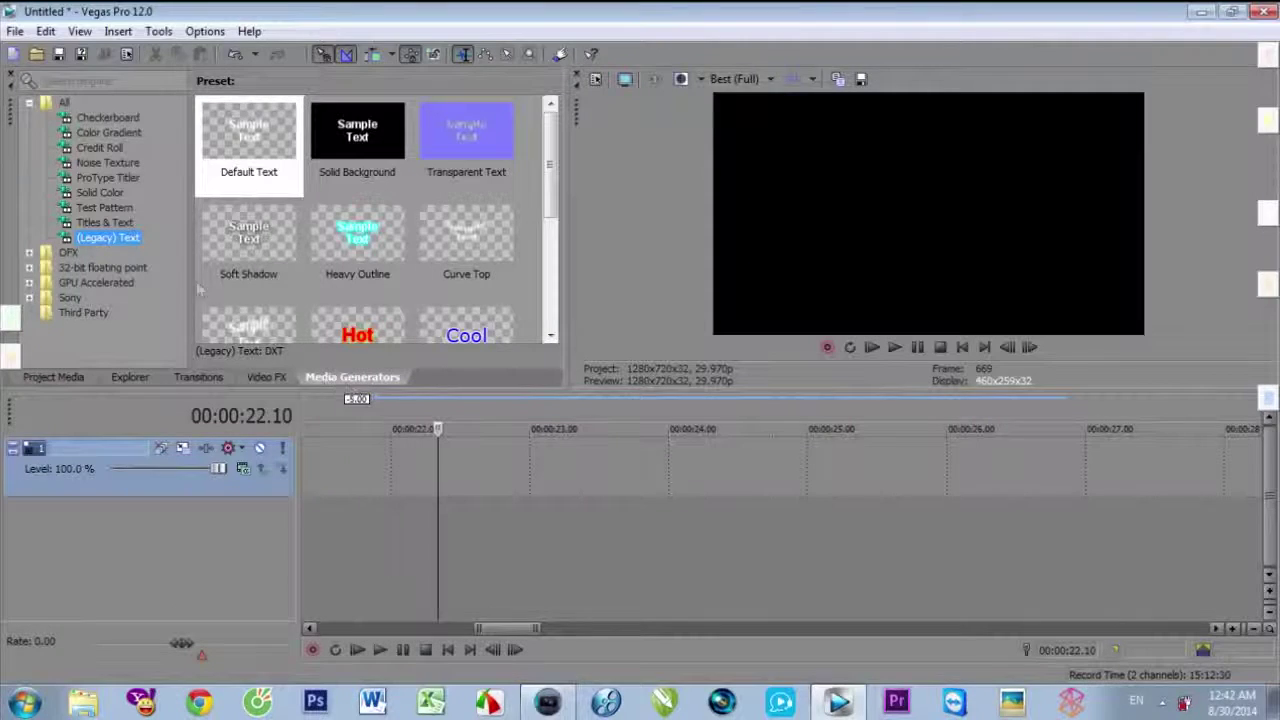
{"action": "left_click", "coordinate": [113, 245]}
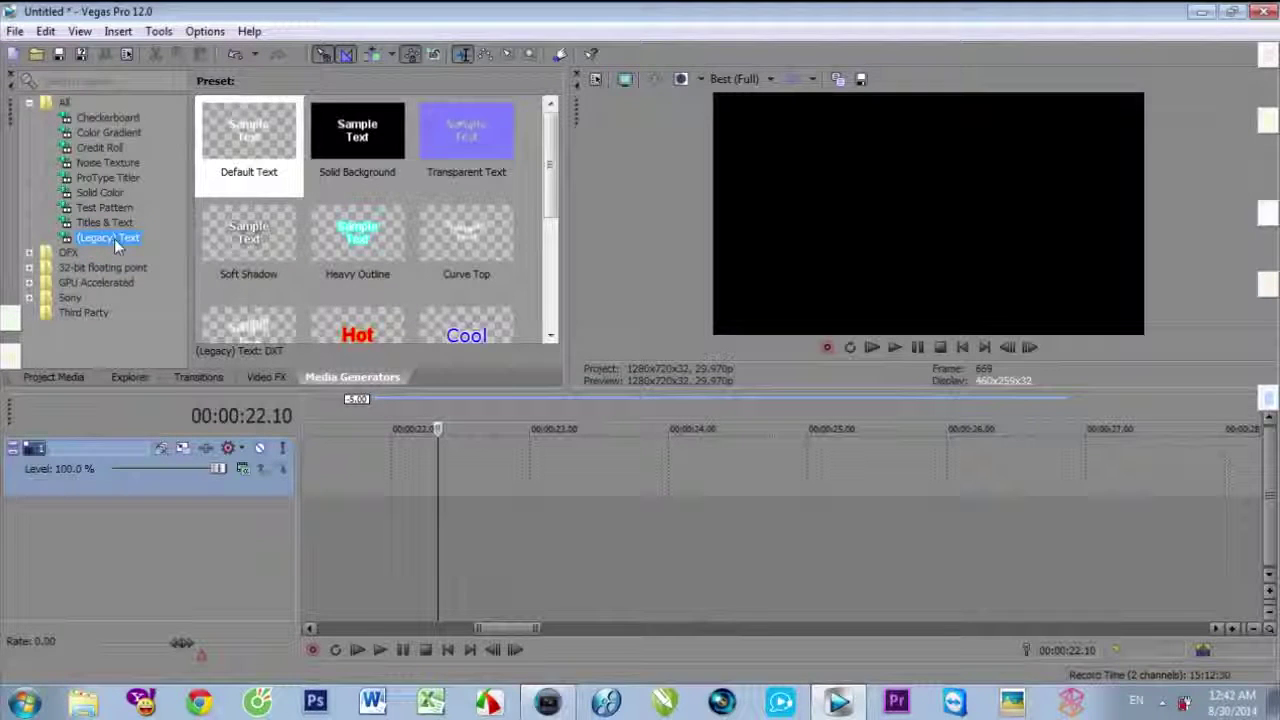
{"action": "left_click", "coordinate": [240, 143]}
{"action": "left_click_drag", "start_coordinate": [240, 143], "coordinate": [418, 525]}
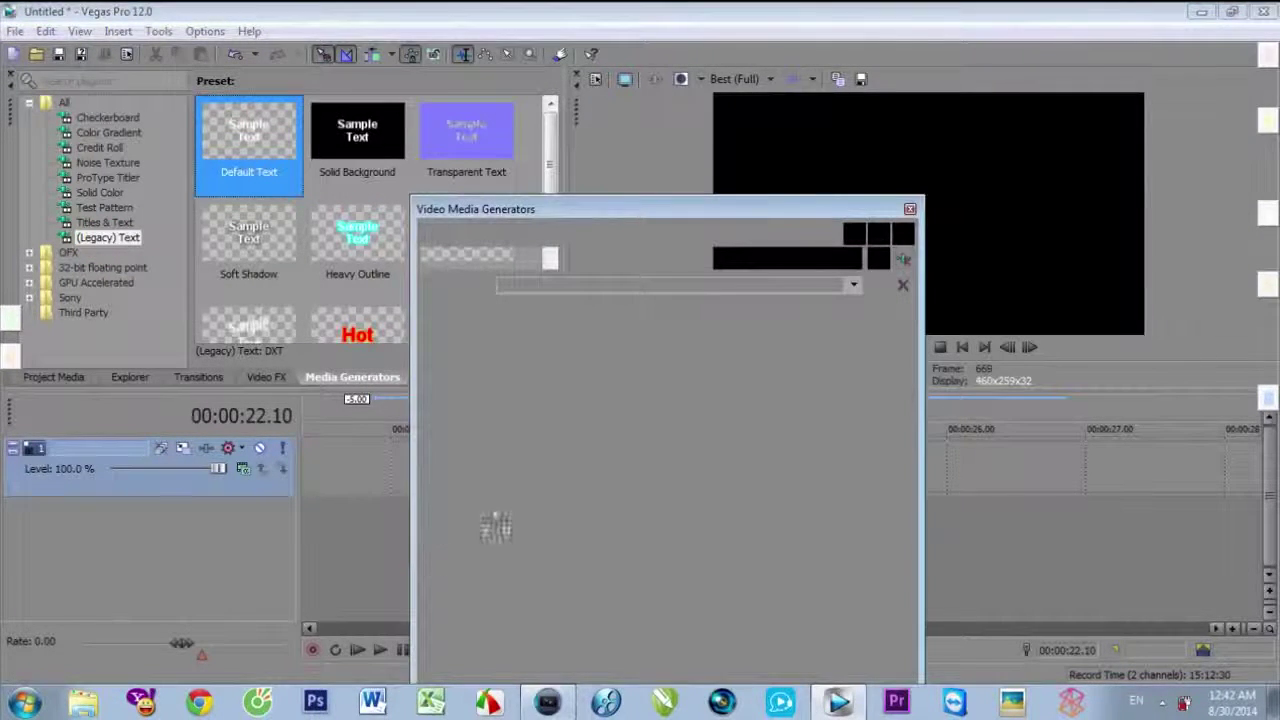
{"action": "left_click_drag", "start_coordinate": [728, 212], "coordinate": [430, 209]}
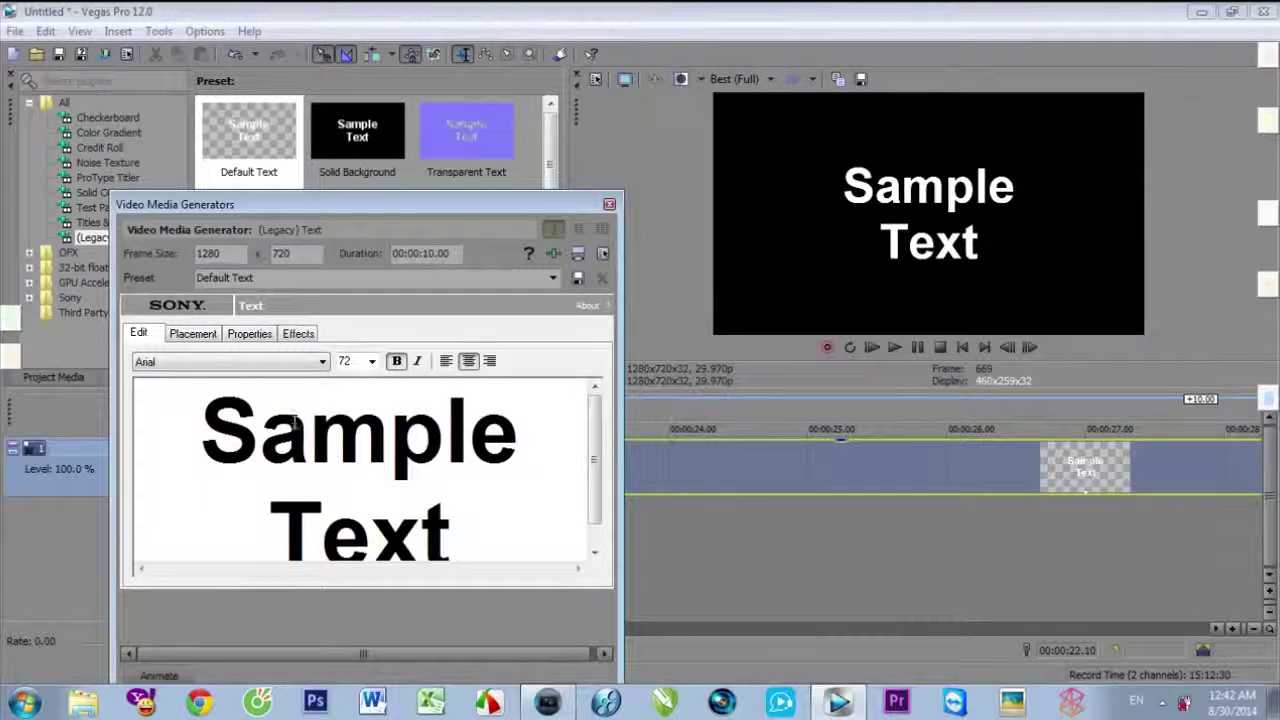
{"action": "left_click_drag", "start_coordinate": [410, 205], "coordinate": [438, 160]}
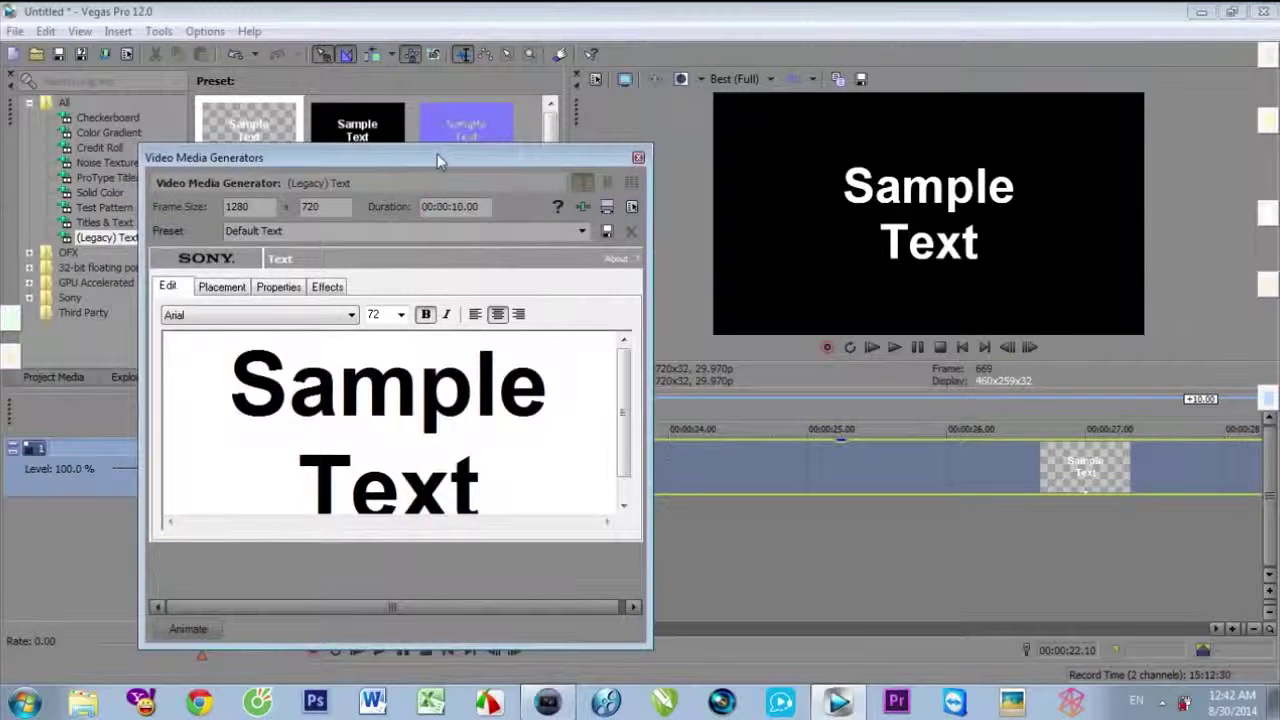
{"action": "scroll", "coordinate": [626, 390], "scroll_direction": "down", "scroll_amount": 1}
{"action": "scroll", "coordinate": [626, 390], "scroll_direction": "up", "scroll_amount": 1}
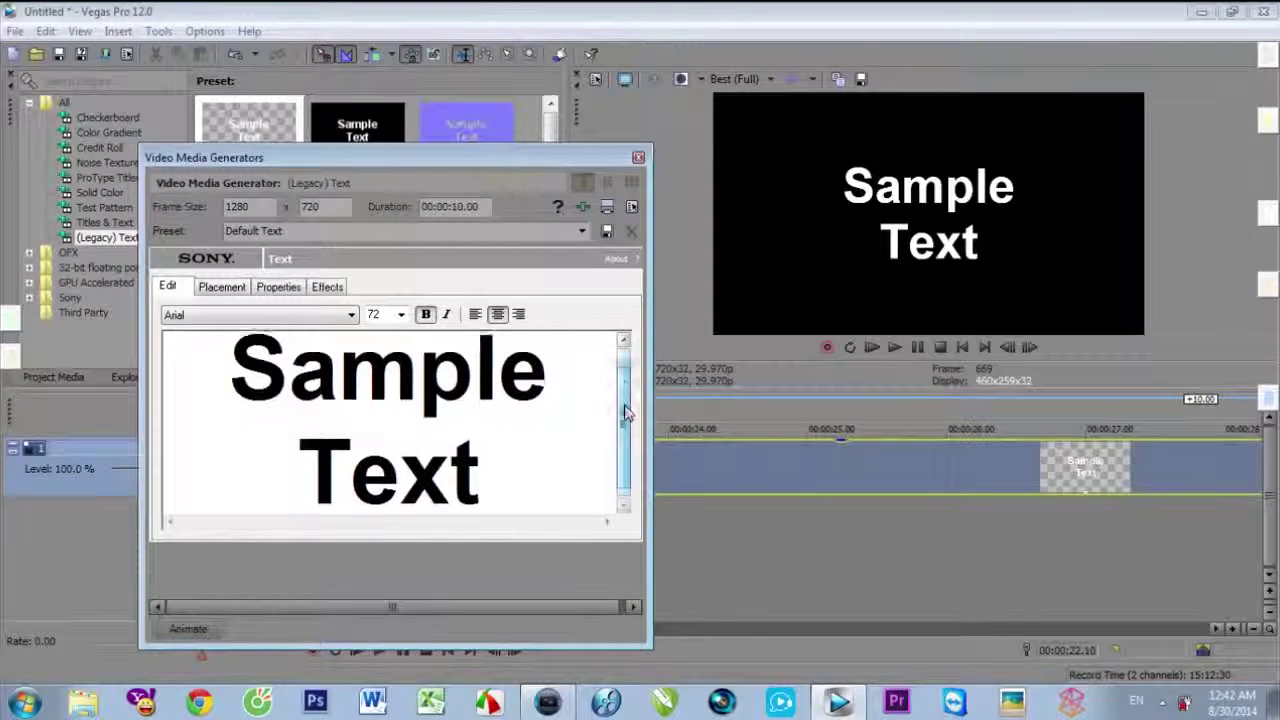
{"action": "left_click", "coordinate": [638, 160]}
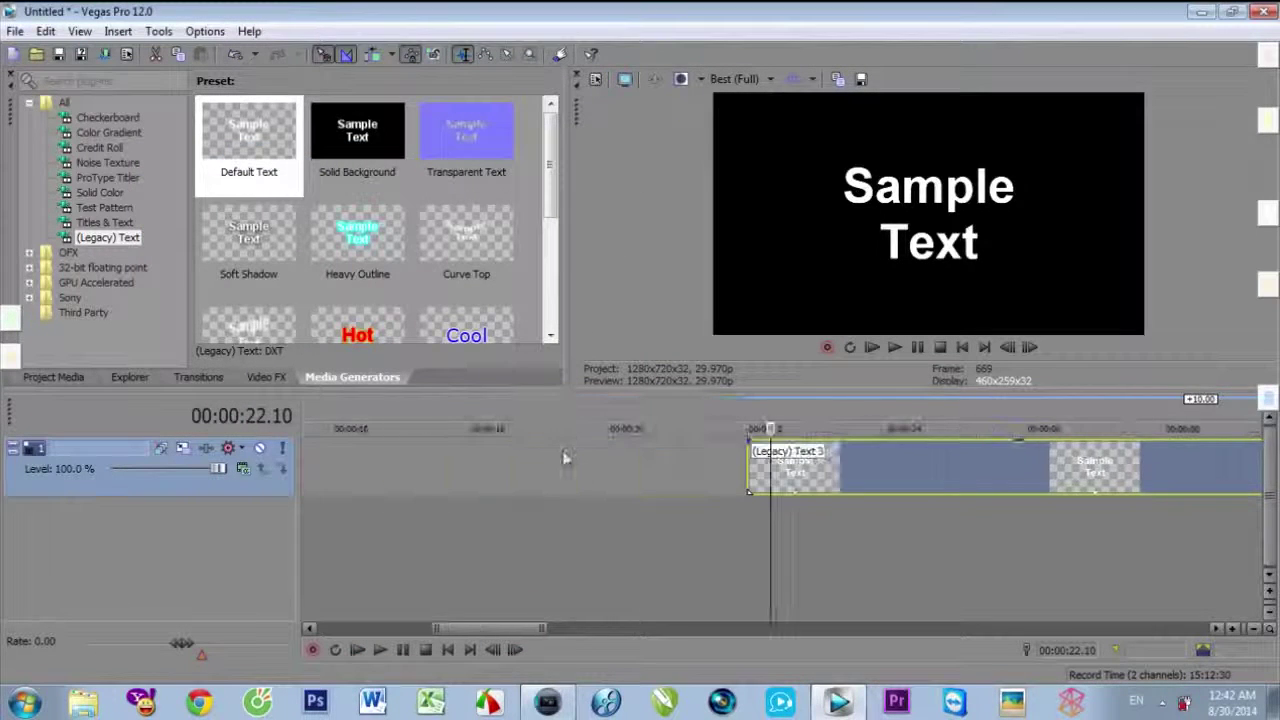
Insert a Titles & Text media event on the same track and move it past the end of the legacy text event
{"action": "scroll", "coordinate": [550, 472], "scroll_direction": "down", "scroll_amount": 5}
{"action": "right_click", "coordinate": [911, 462]}
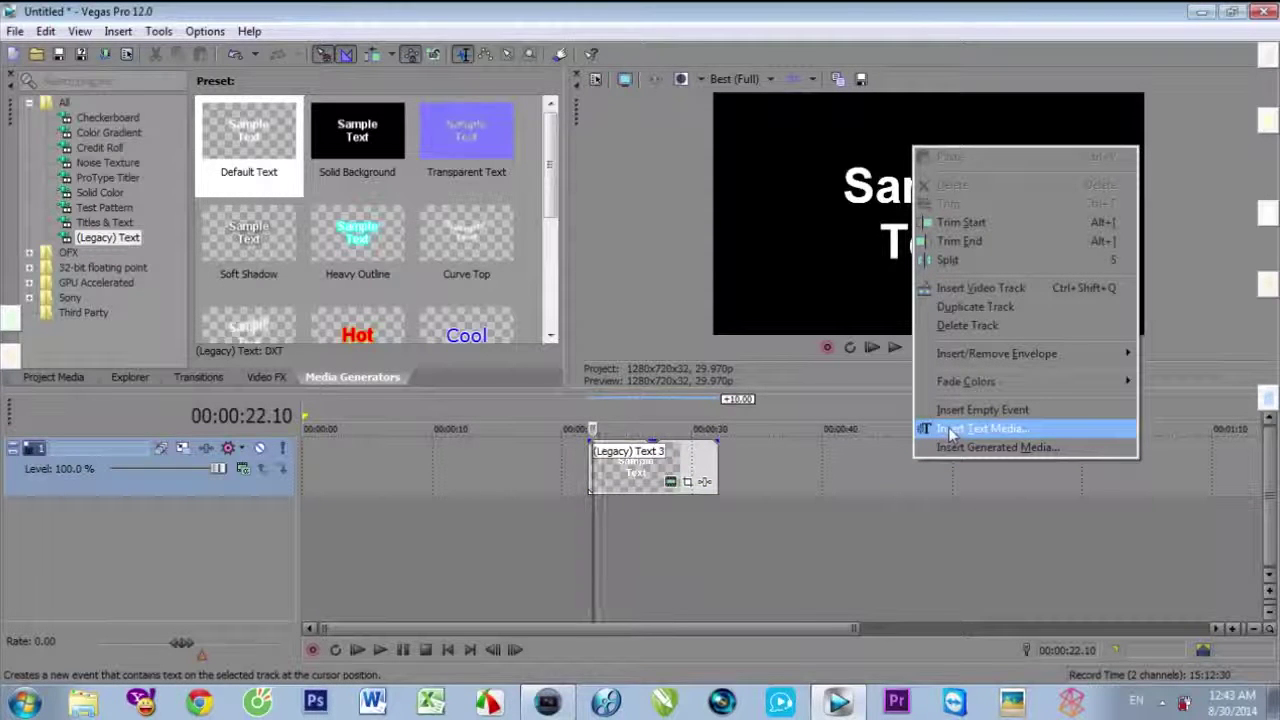
{"action": "left_click", "coordinate": [949, 429]}
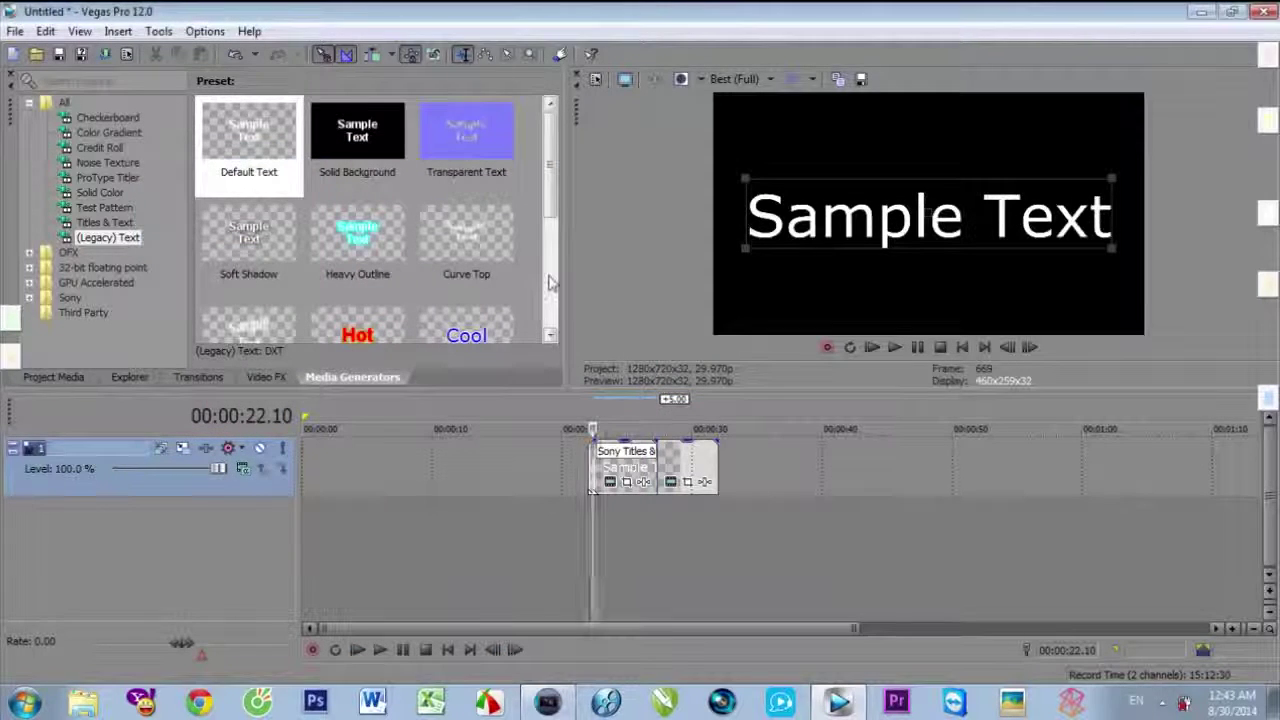
{"action": "left_click_drag", "start_coordinate": [638, 474], "coordinate": [797, 492]}
Change the Titles & Text event's text color to pink, 1.0, 0.61, 0.6, 1.0
{"action": "left_click", "coordinate": [794, 482]}
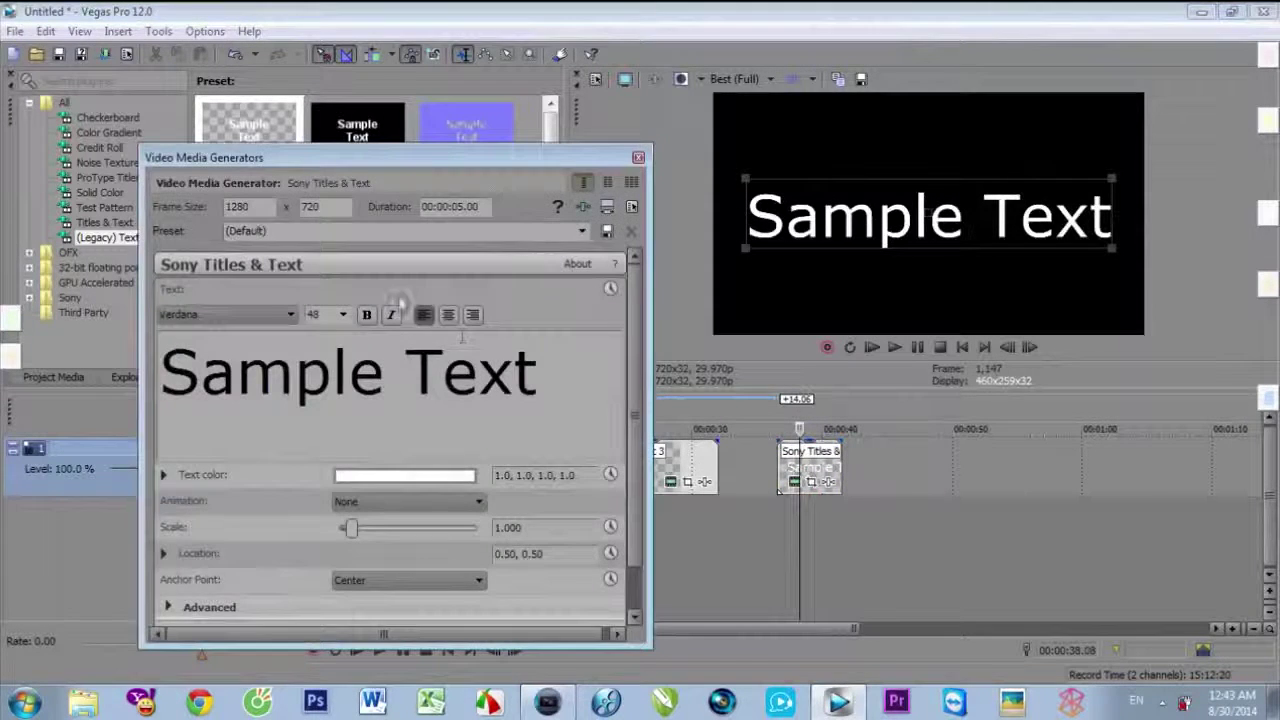
{"action": "left_click_drag", "start_coordinate": [411, 162], "coordinate": [336, 163]}
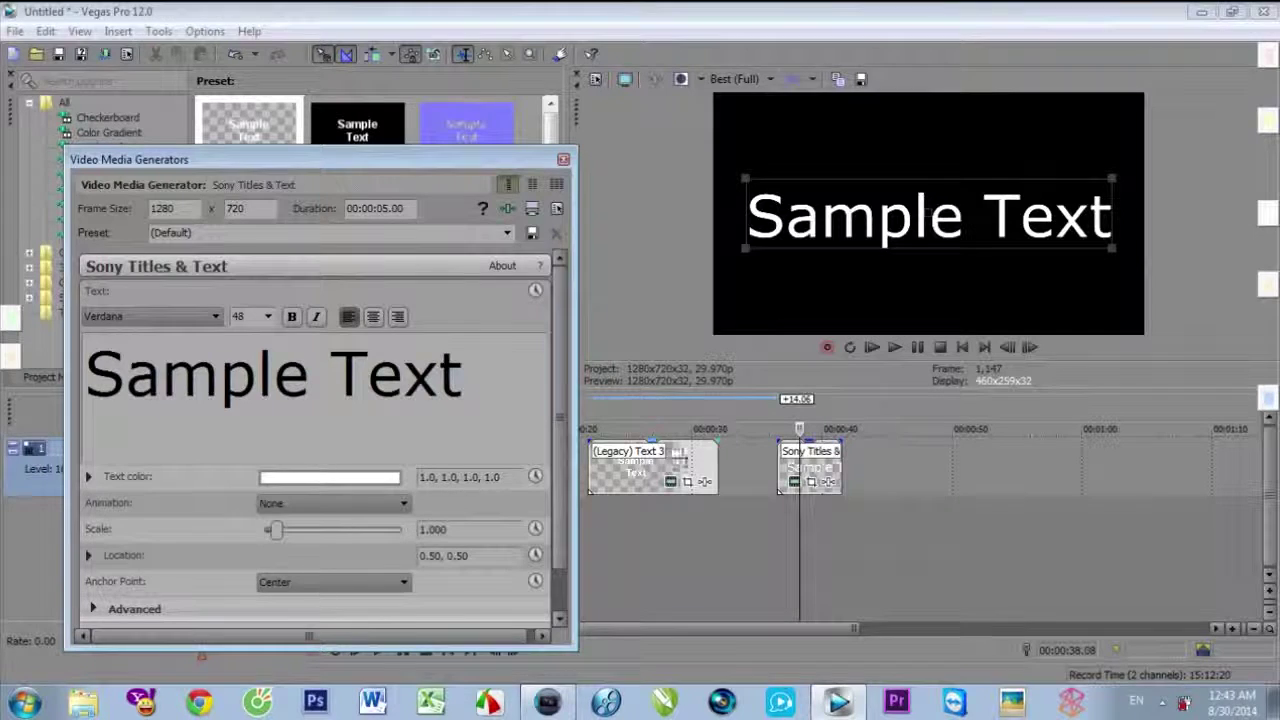
{"action": "scroll", "coordinate": [555, 477], "scroll_direction": "down", "scroll_amount": 1}
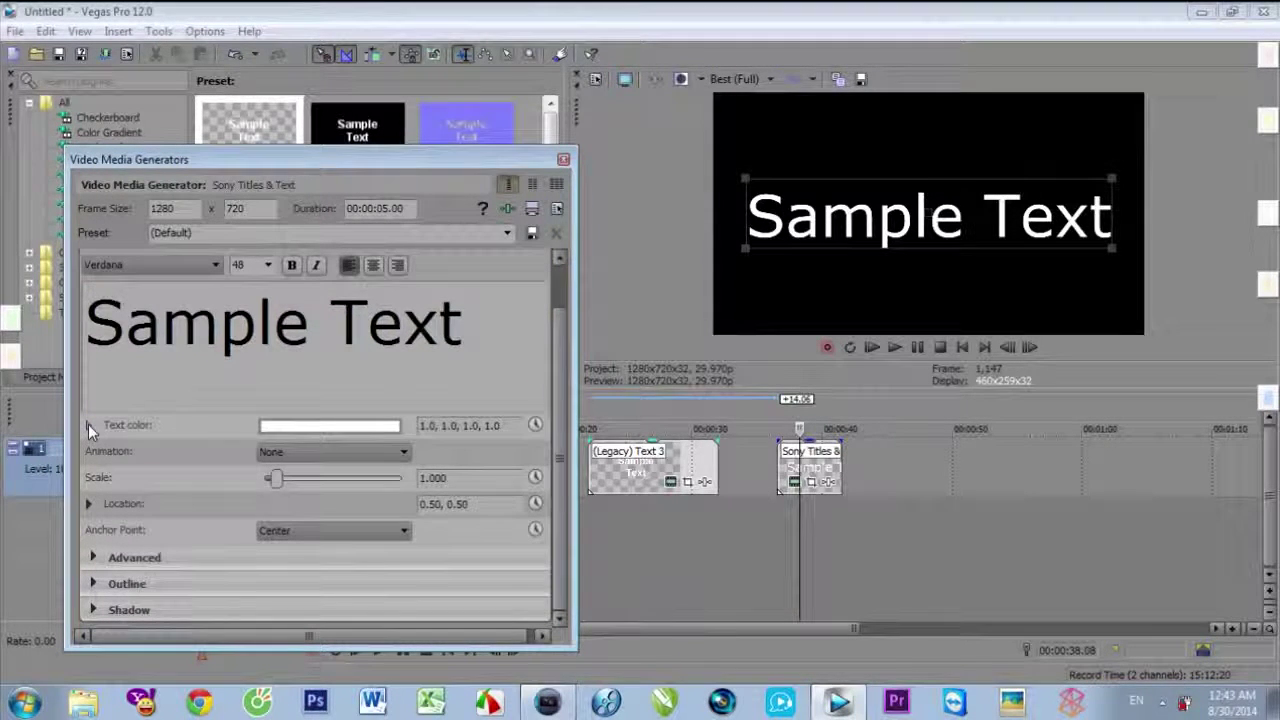
{"action": "left_click", "coordinate": [88, 424]}
{"action": "left_click", "coordinate": [376, 514]}
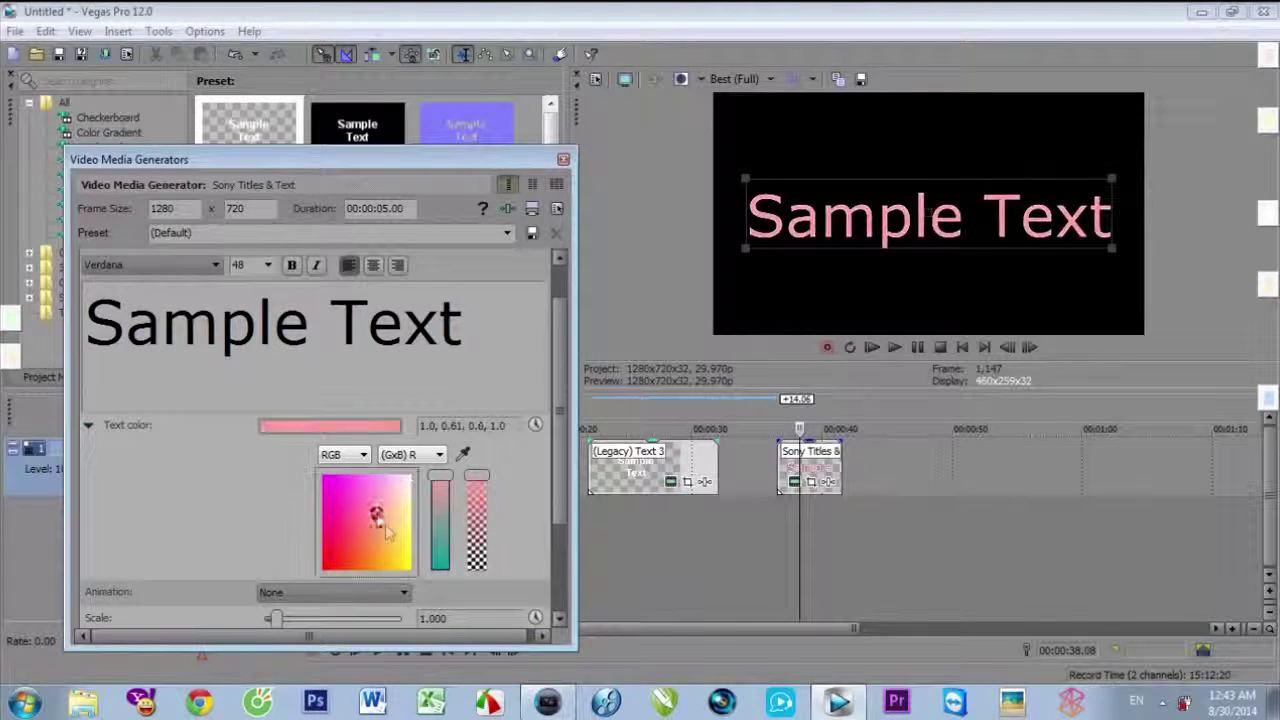
Try scaling the title text to 0.773 and shifting it horizontally to location 0.39, 0.50
{"action": "left_click_drag", "start_coordinate": [555, 450], "coordinate": [556, 568]}
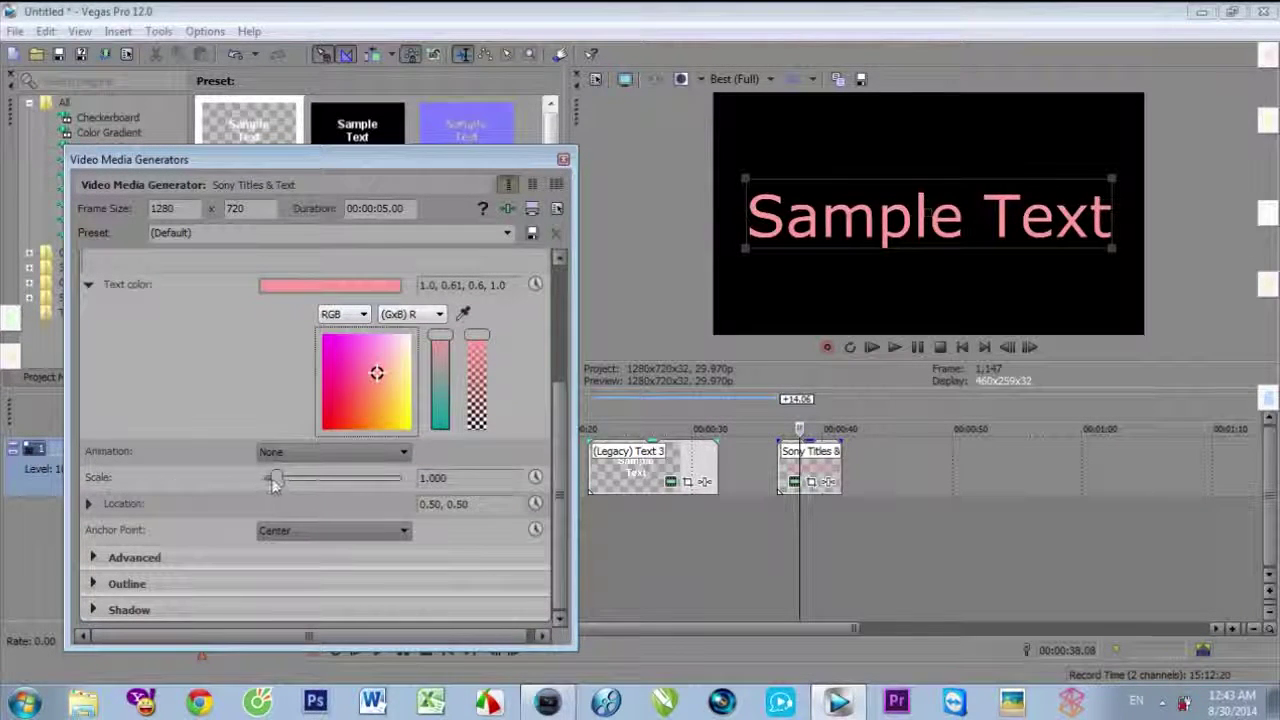
{"action": "left_click_drag", "start_coordinate": [276, 481], "coordinate": [276, 480]}
{"action": "left_click", "coordinate": [89, 503]}
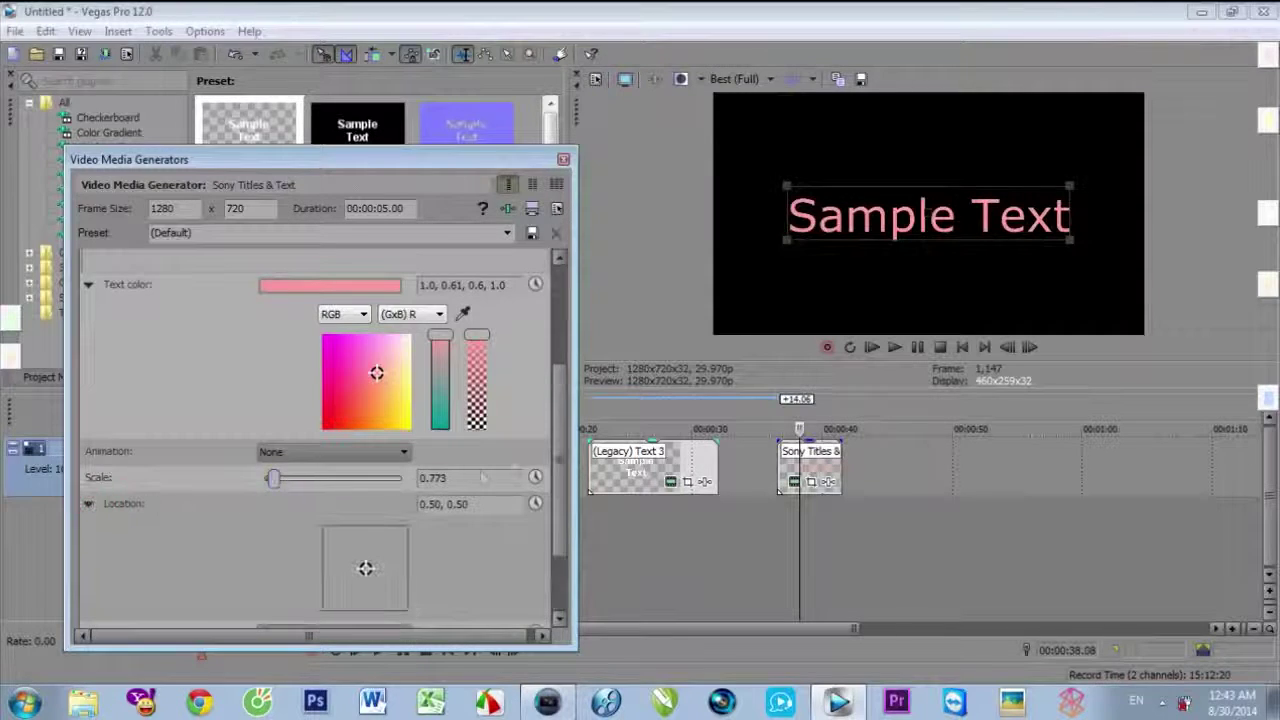
{"action": "scroll", "coordinate": [550, 441], "scroll_direction": "down", "scroll_amount": 2}
{"action": "mouse_move", "coordinate": [366, 466]}
{"action": "left_mouse_down"}
{"action": "mouse_move", "coordinate": [386, 454]}
{"action": "mouse_move", "coordinate": [356, 466]}
{"action": "left_mouse_up"}
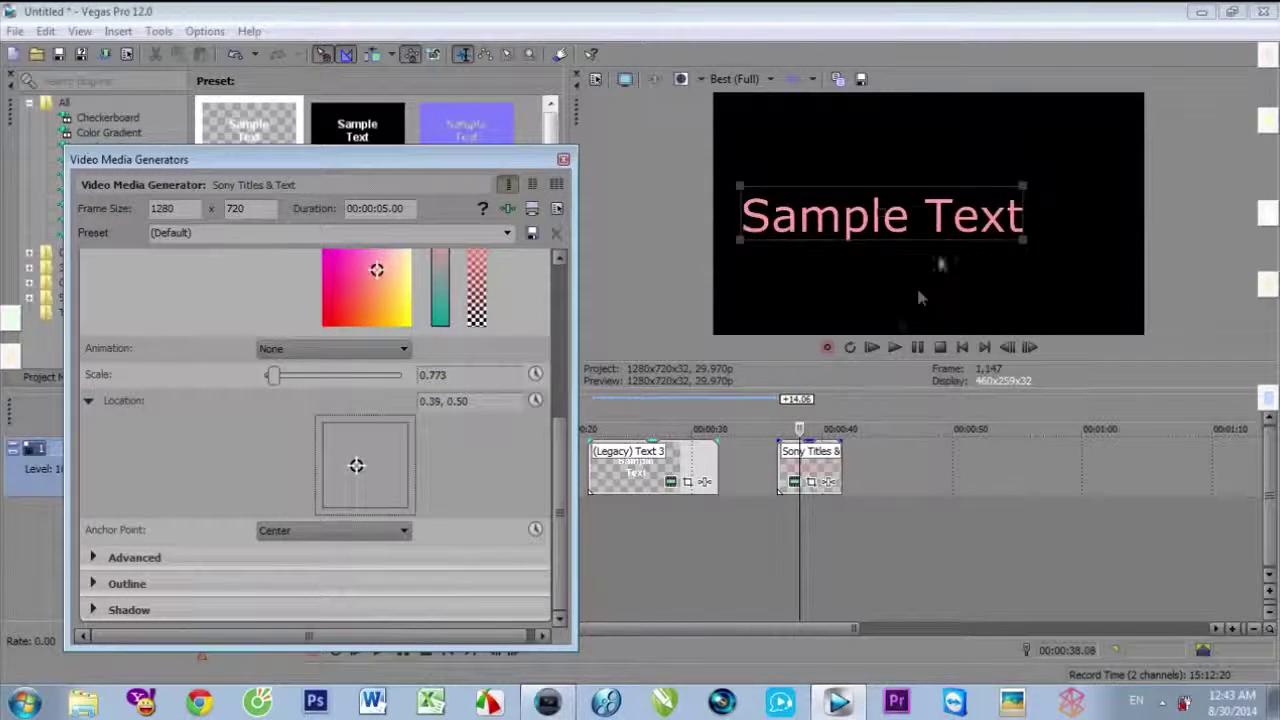
Reposition the title directly in the video preview to location 0.44, 0.60 and resize it to a scale of 1.036
{"action": "left_click_drag", "start_coordinate": [882, 220], "coordinate": [834, 186]}
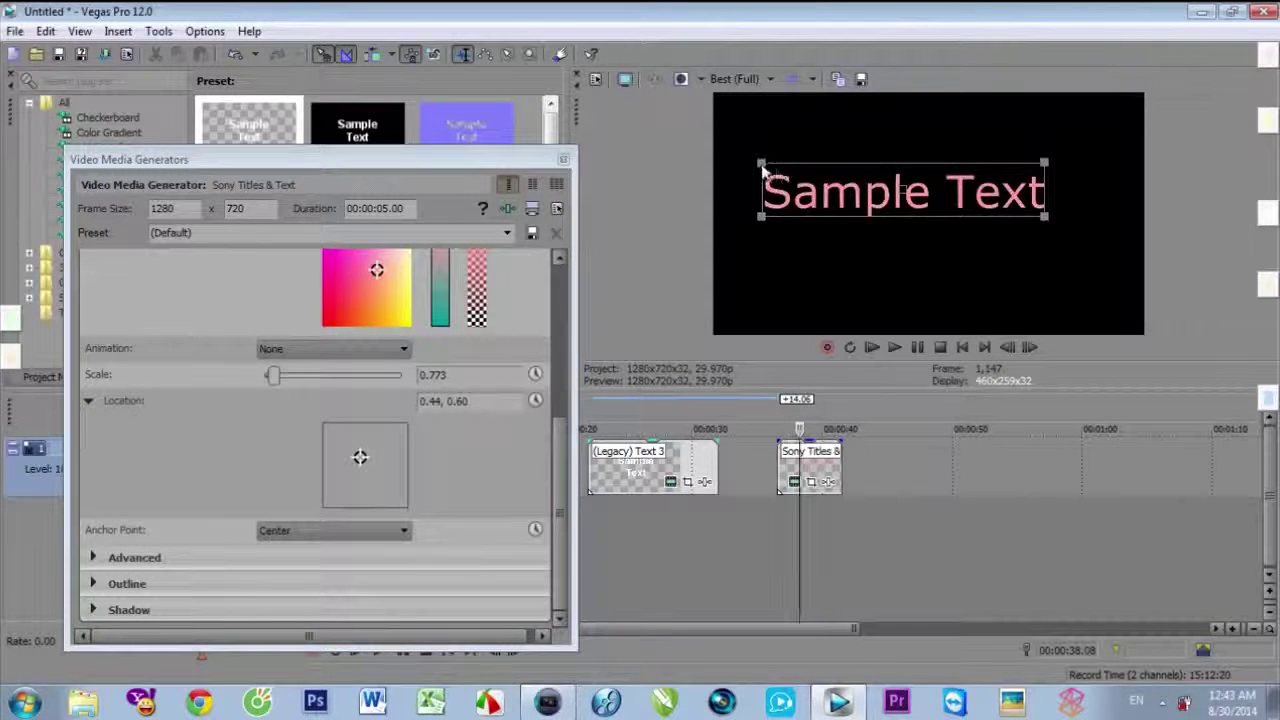
{"action": "left_click_drag", "start_coordinate": [764, 168], "coordinate": [848, 195]}
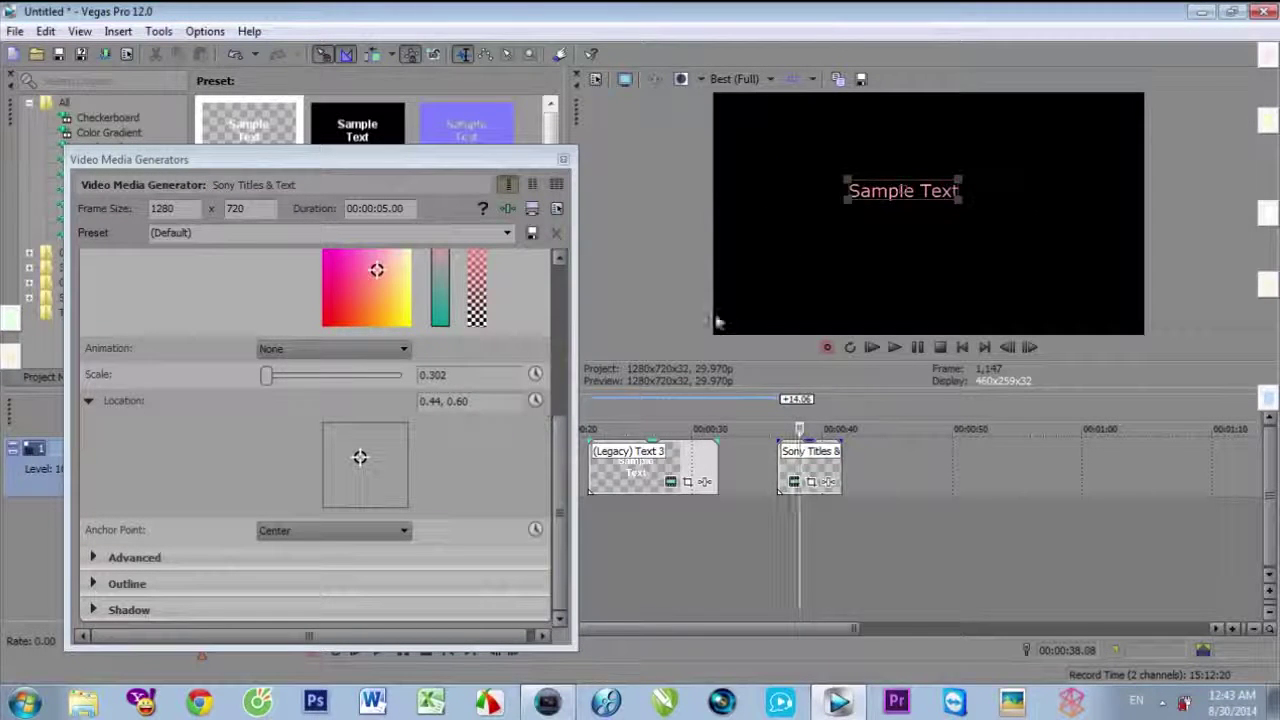
{"action": "left_click_drag", "start_coordinate": [848, 182], "coordinate": [714, 154]}
Give the title text an outline with a width of 10.000
{"action": "left_click", "coordinate": [92, 557]}
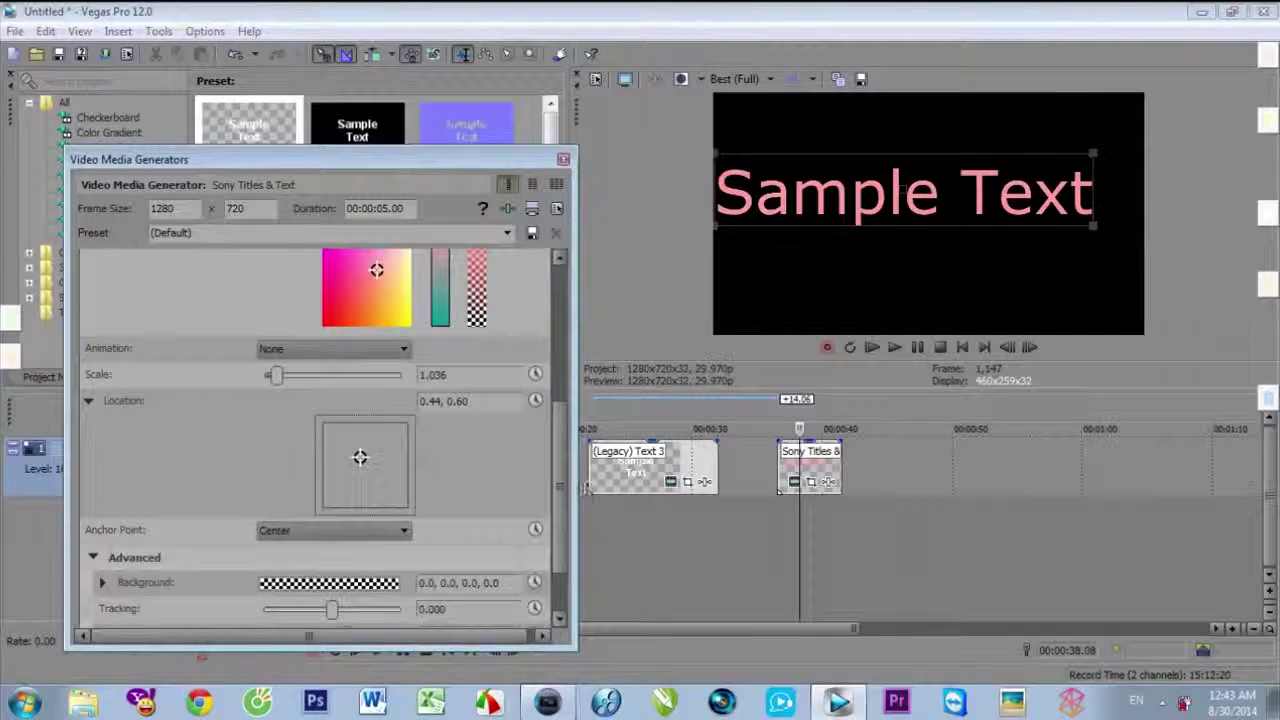
{"action": "scroll", "coordinate": [556, 480], "scroll_direction": "down", "scroll_amount": 2}
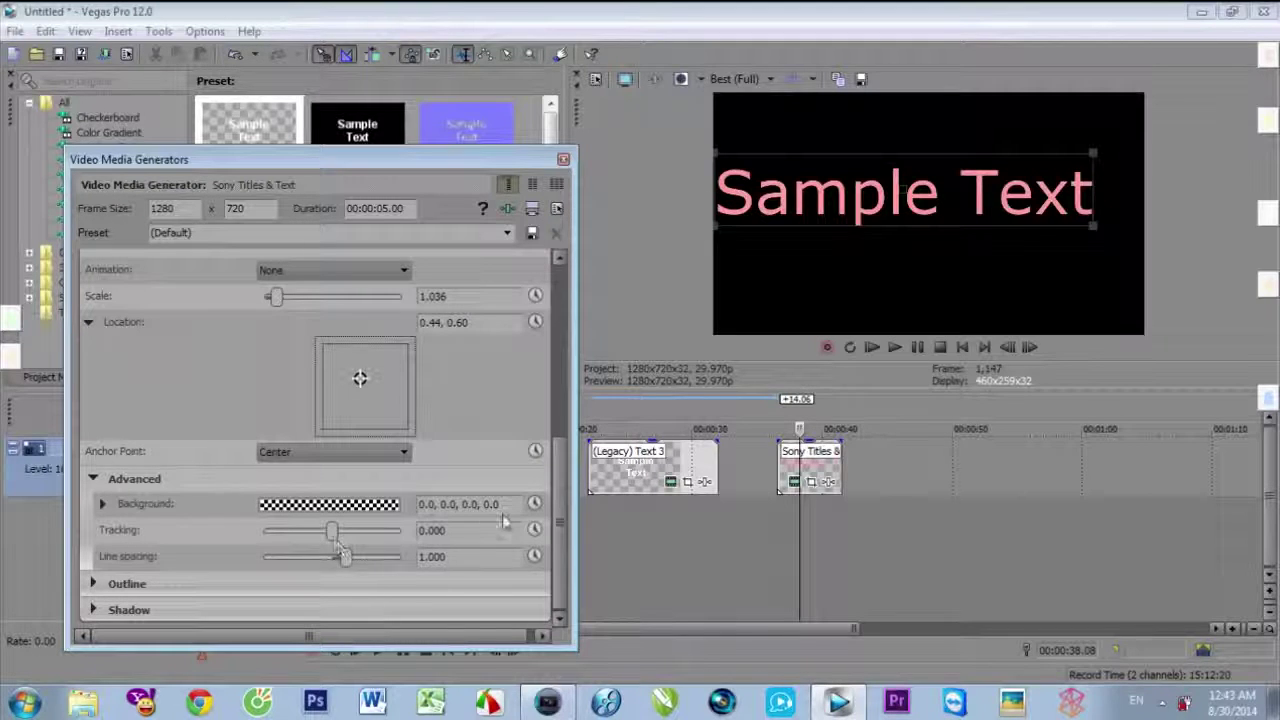
{"action": "left_click", "coordinate": [91, 584]}
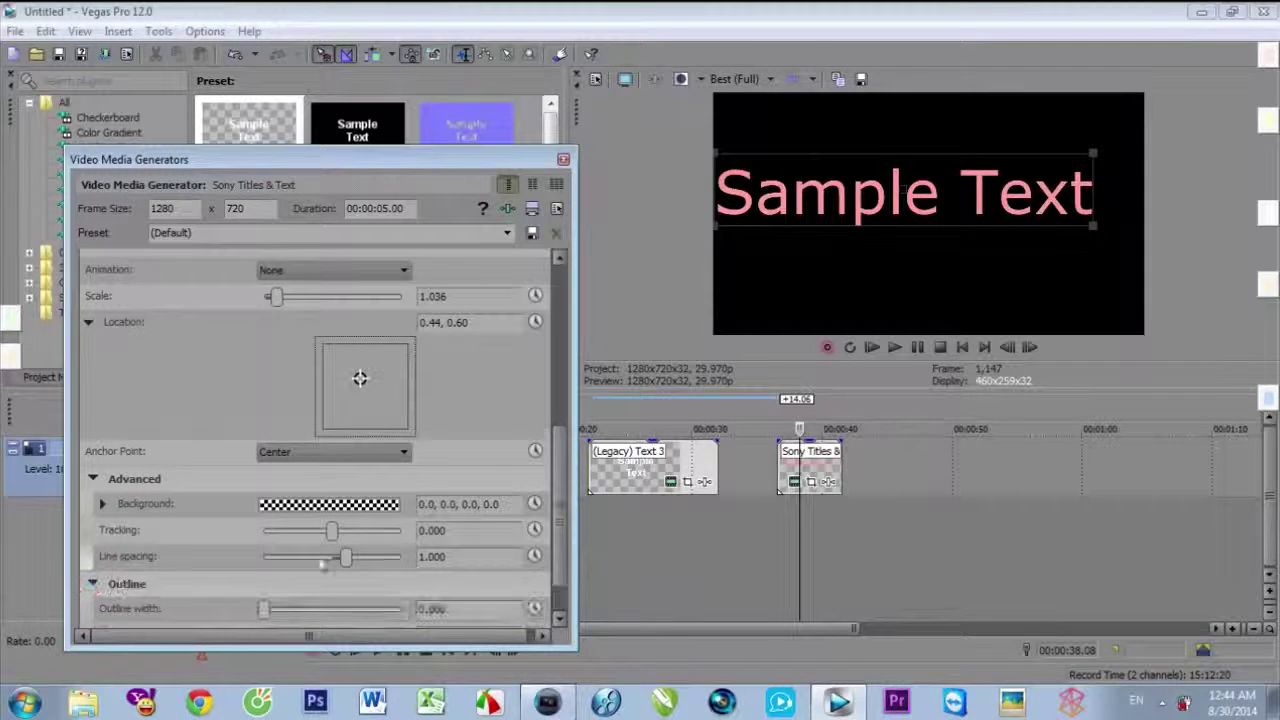
{"action": "left_click", "coordinate": [559, 486]}
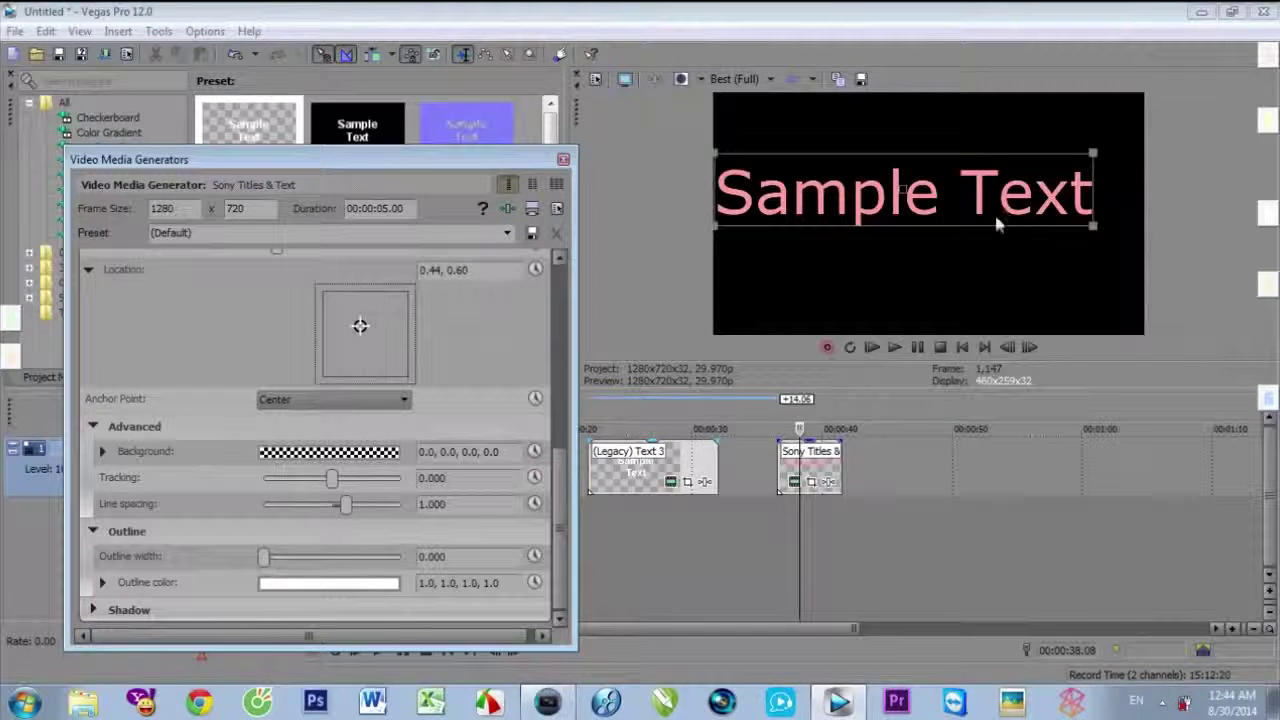
{"action": "left_click_drag", "start_coordinate": [265, 560], "coordinate": [420, 563]}
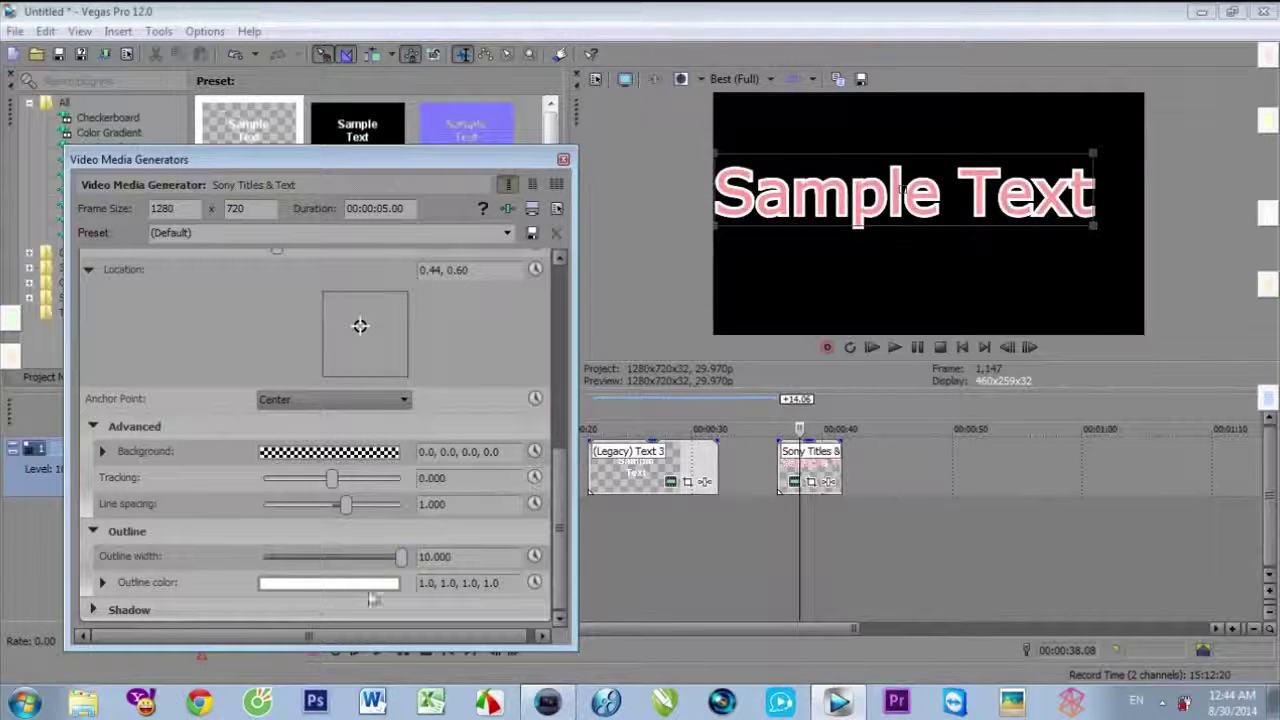
Set the title's outline color to green, 0.05, 0.74, 0.17, 1.0
{"action": "left_click", "coordinate": [104, 582]}
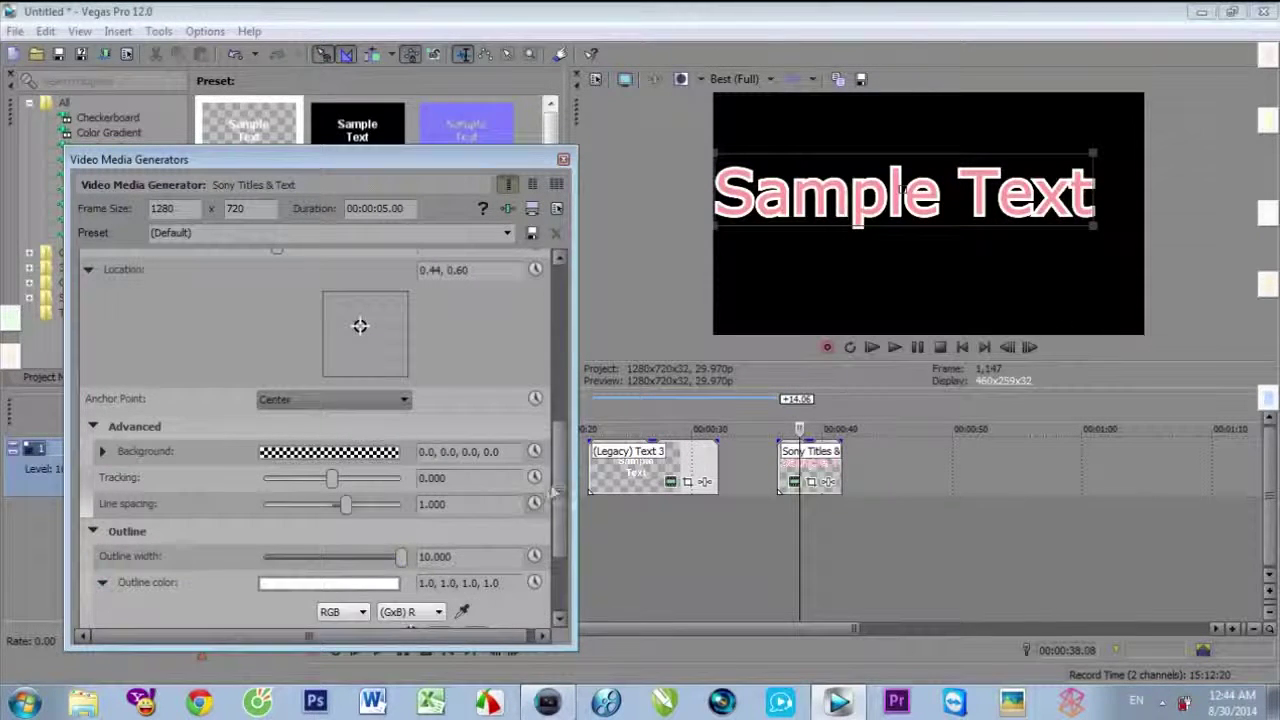
{"action": "scroll", "coordinate": [551, 585], "scroll_direction": "down", "scroll_amount": 3}
{"action": "left_click", "coordinate": [363, 534]}
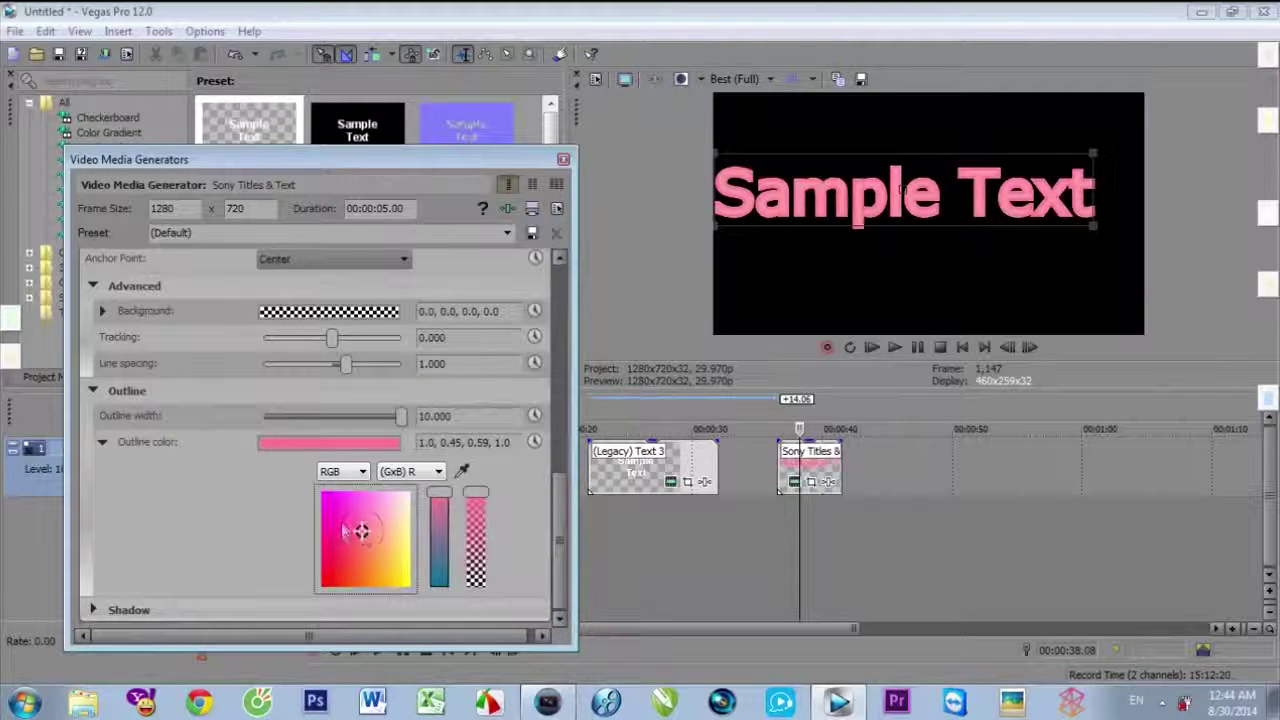
{"action": "left_click", "coordinate": [387, 567]}
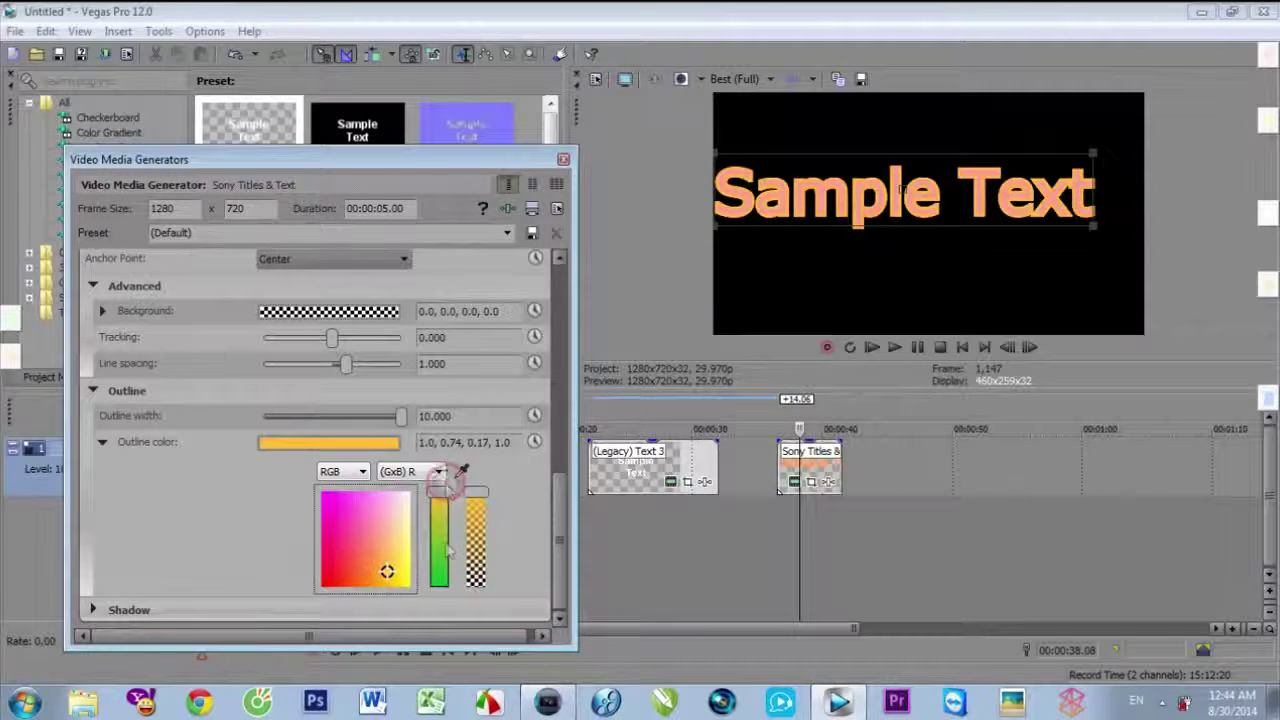
{"action": "left_click_drag", "start_coordinate": [438, 493], "coordinate": [446, 575]}
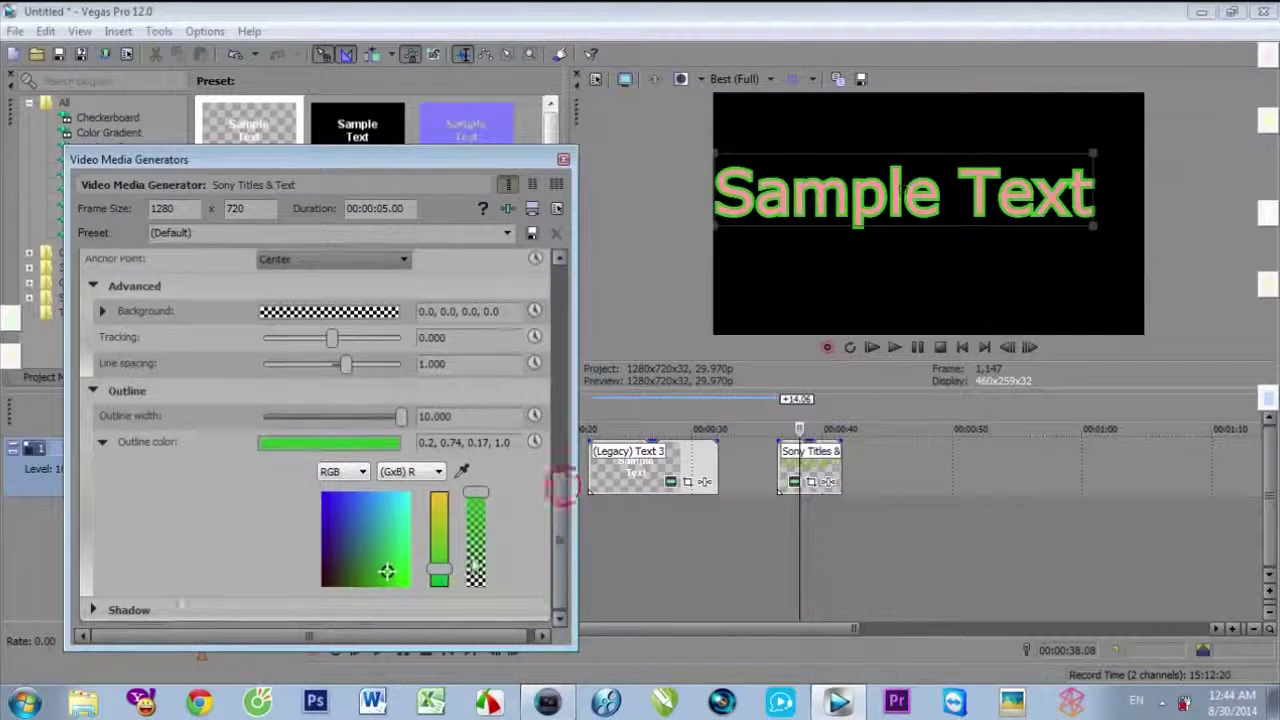
{"action": "left_click", "coordinate": [92, 609]}
{"action": "left_click_drag", "start_coordinate": [439, 575], "coordinate": [440, 586]}
Enable the title's shadow and set its color to teal green, 0.0, 0.73, 0.52, 1.0
{"action": "scroll", "coordinate": [552, 518], "scroll_direction": "down", "scroll_amount": 3}
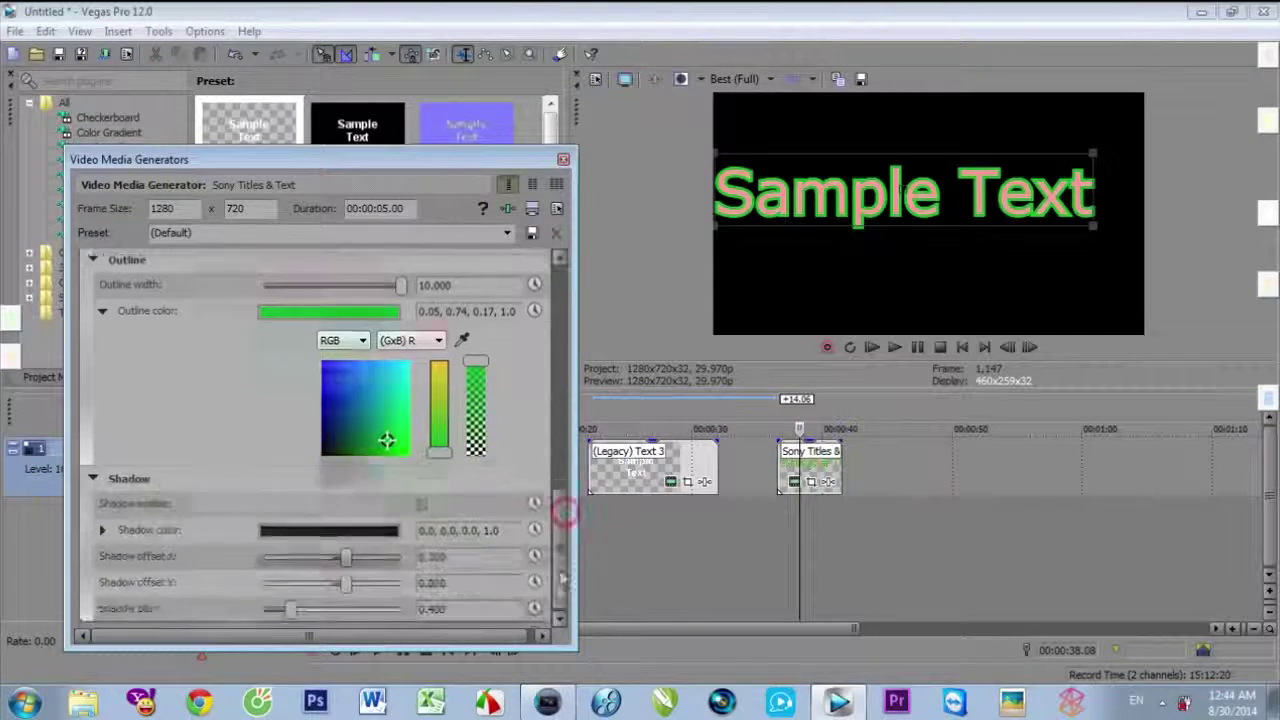
{"action": "left_click", "coordinate": [422, 506]}
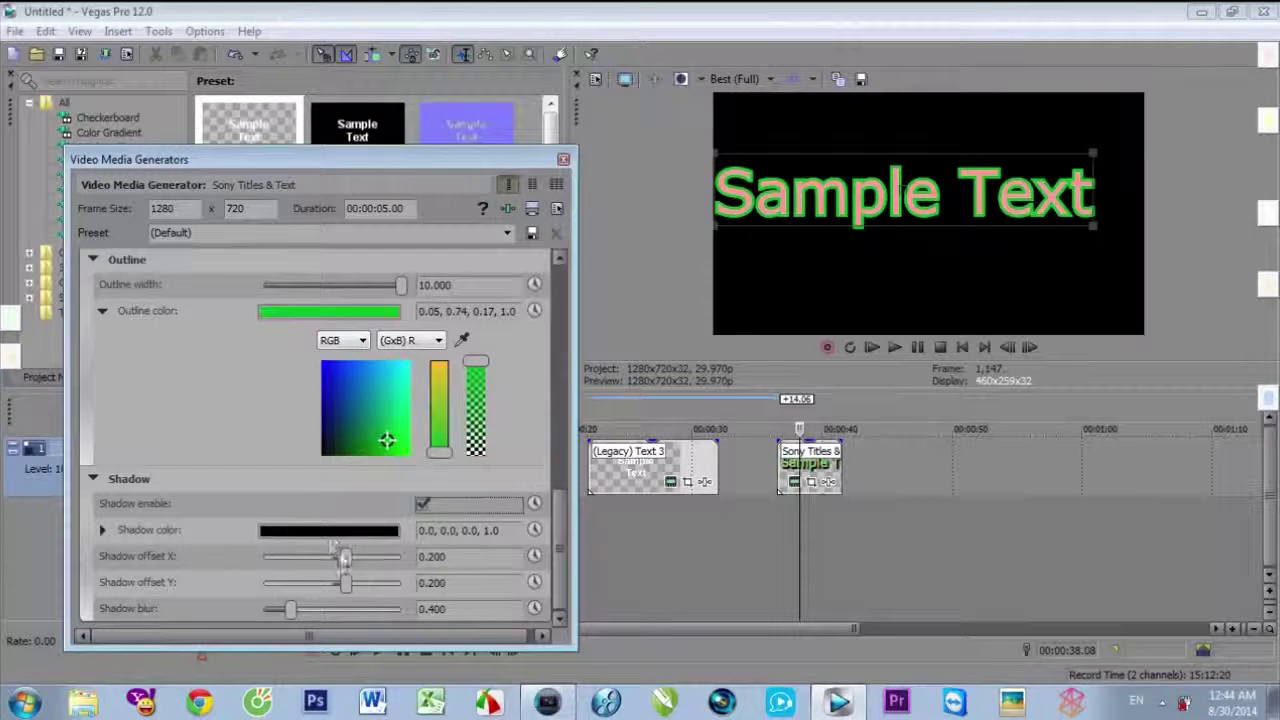
{"action": "left_click", "coordinate": [271, 529]}
{"action": "left_click", "coordinate": [301, 585]}
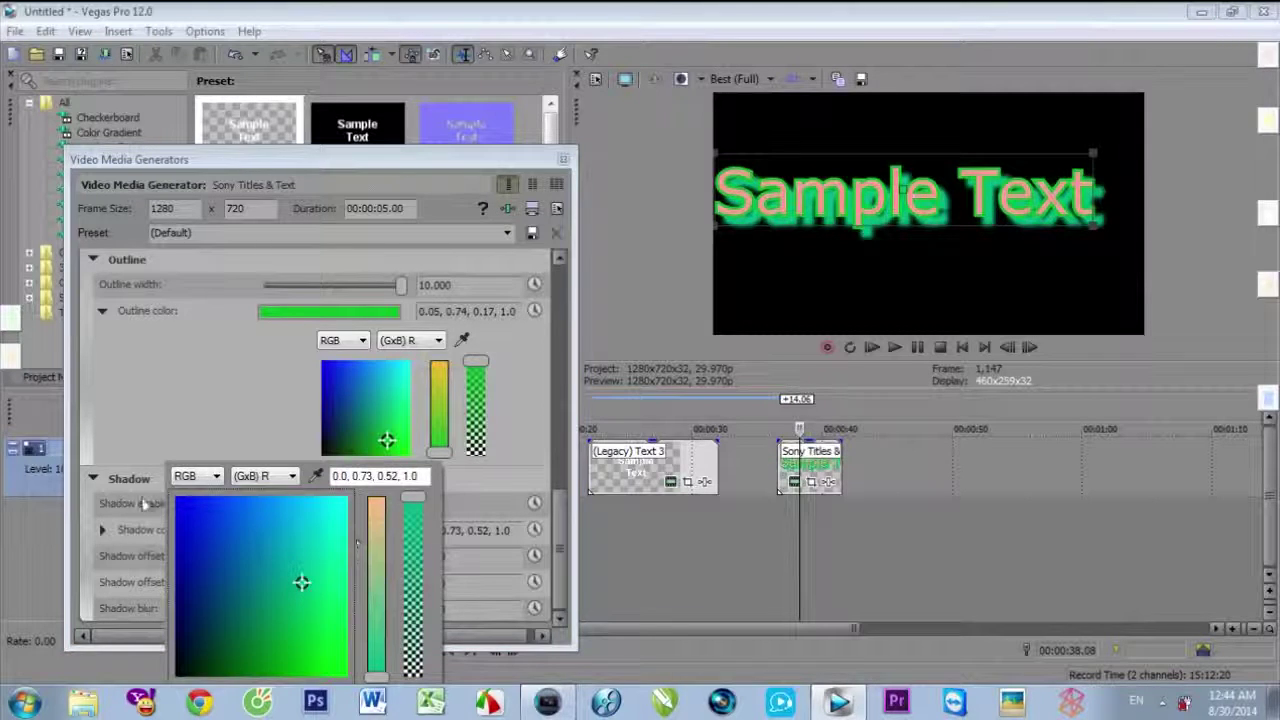
Set the title's shadow offset to X 0.129 and Y -0.048, with a shadow blur of 1.551
{"action": "left_click", "coordinate": [340, 562]}
{"action": "left_click_drag", "start_coordinate": [340, 565], "coordinate": [371, 612]}
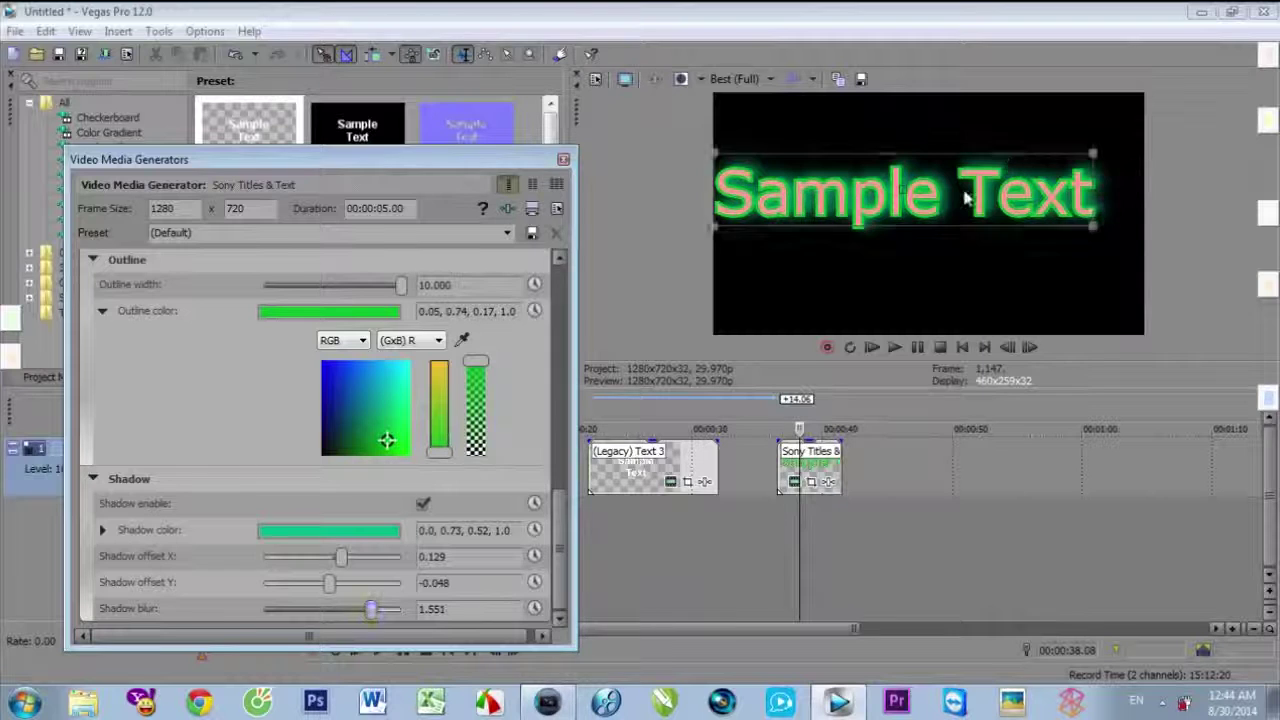
{"action": "left_click", "coordinate": [563, 159]}
Move the Sony Titles event to start directly after the (Legacy) Text 3 event, and place the cursor at 00:00:43.20
{"action": "left_click_drag", "start_coordinate": [823, 475], "coordinate": [765, 476]}
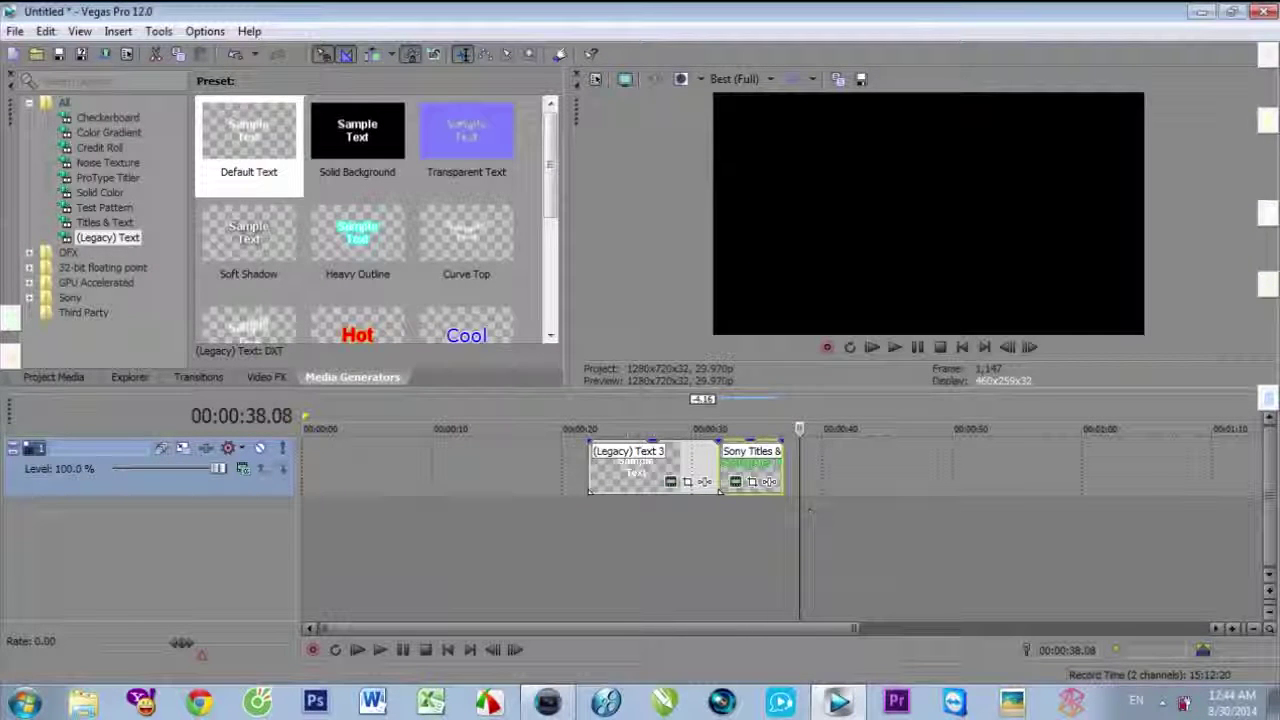
{"action": "left_click", "coordinate": [870, 533]}
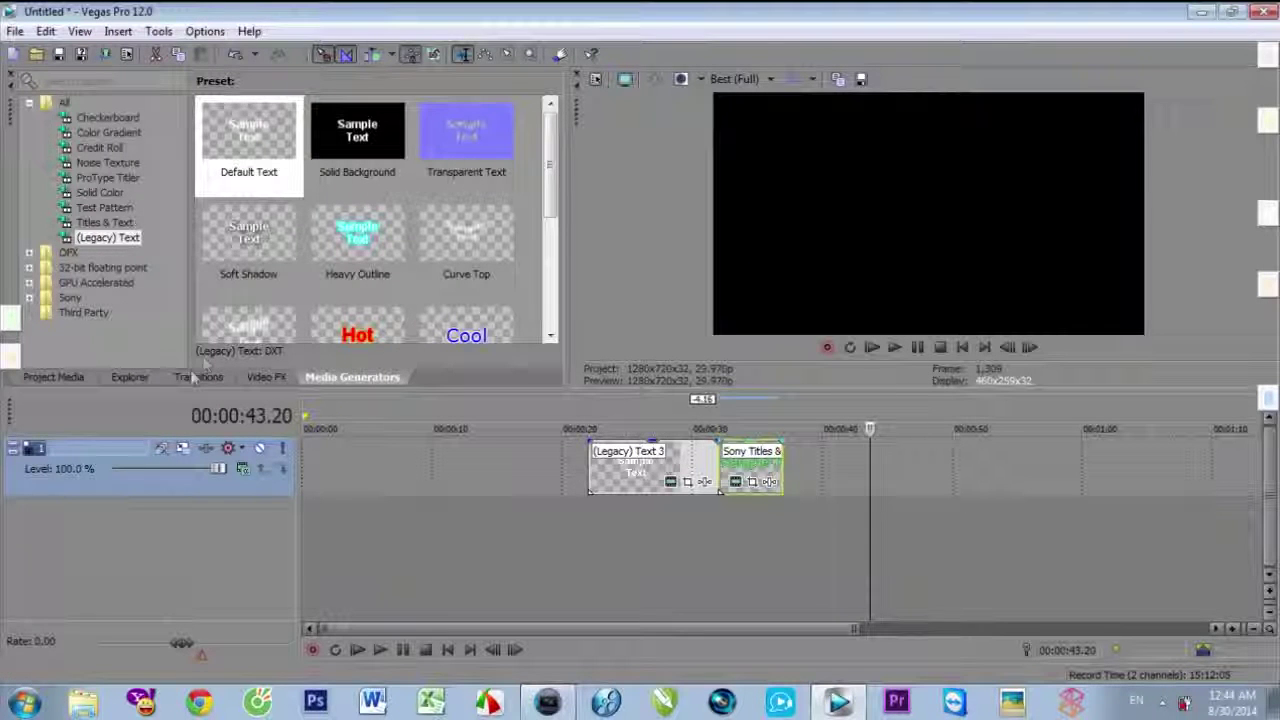
Add Hinh.png from the Desktop folder to the video track at about 00:00:42, and enlarge the video preview area
{"action": "left_click", "coordinate": [129, 380]}
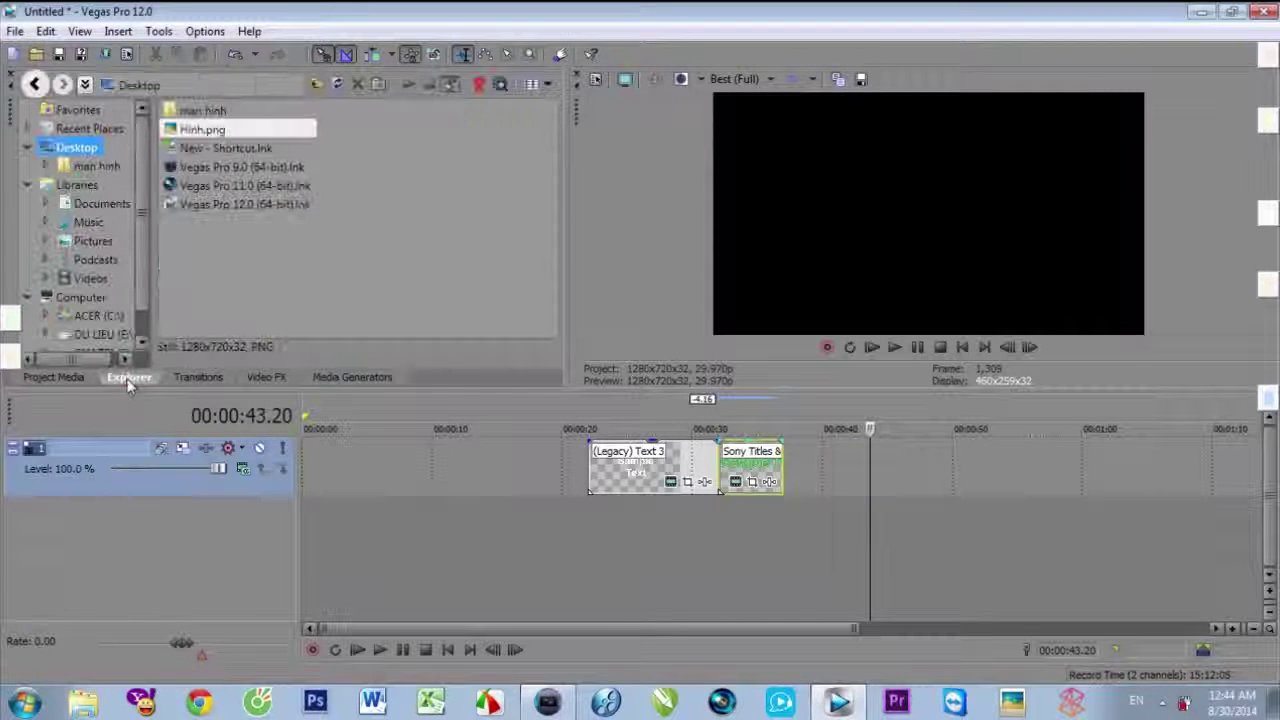
{"action": "left_click", "coordinate": [80, 150]}
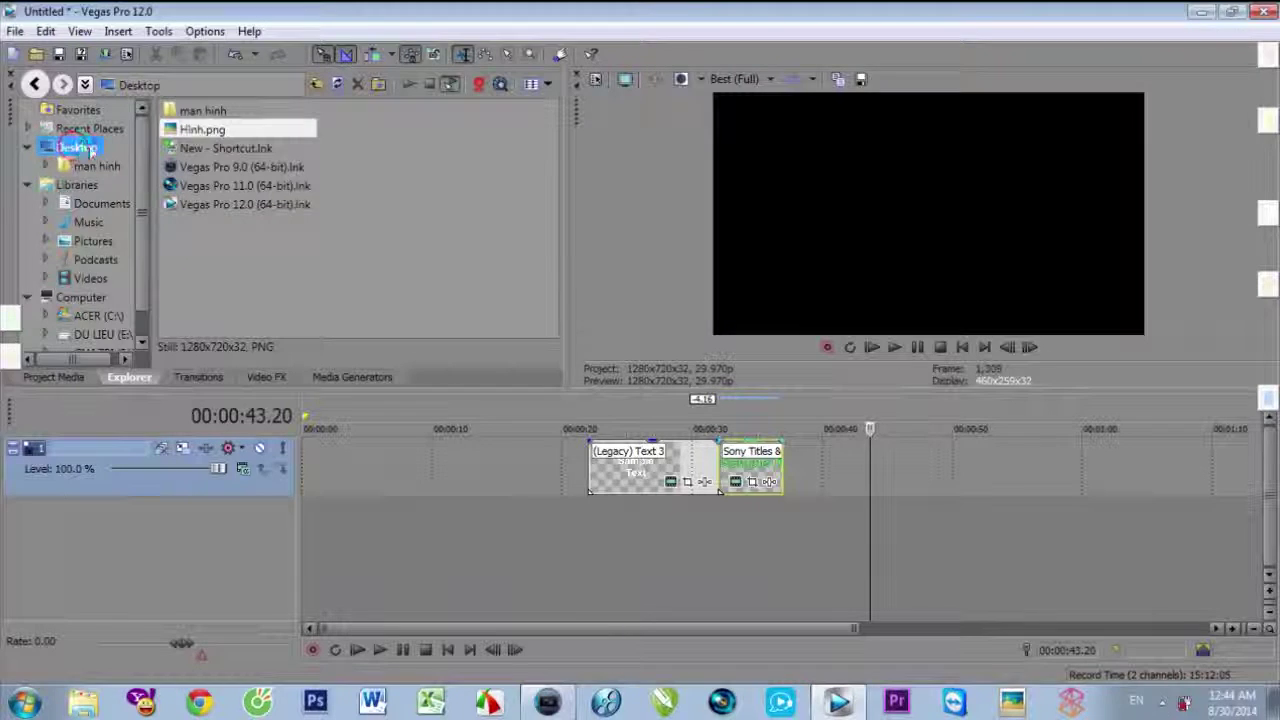
{"action": "left_click_drag", "start_coordinate": [233, 135], "coordinate": [900, 470]}
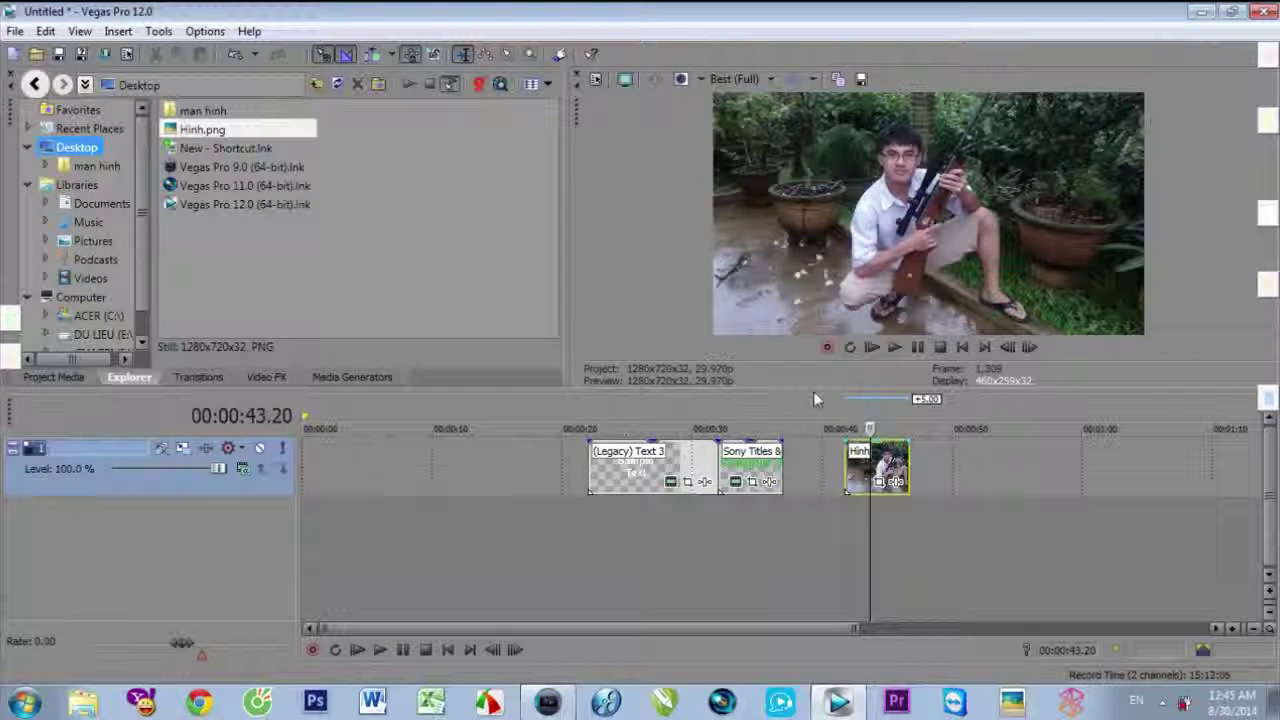
{"action": "left_click_drag", "start_coordinate": [814, 396], "coordinate": [762, 471]}
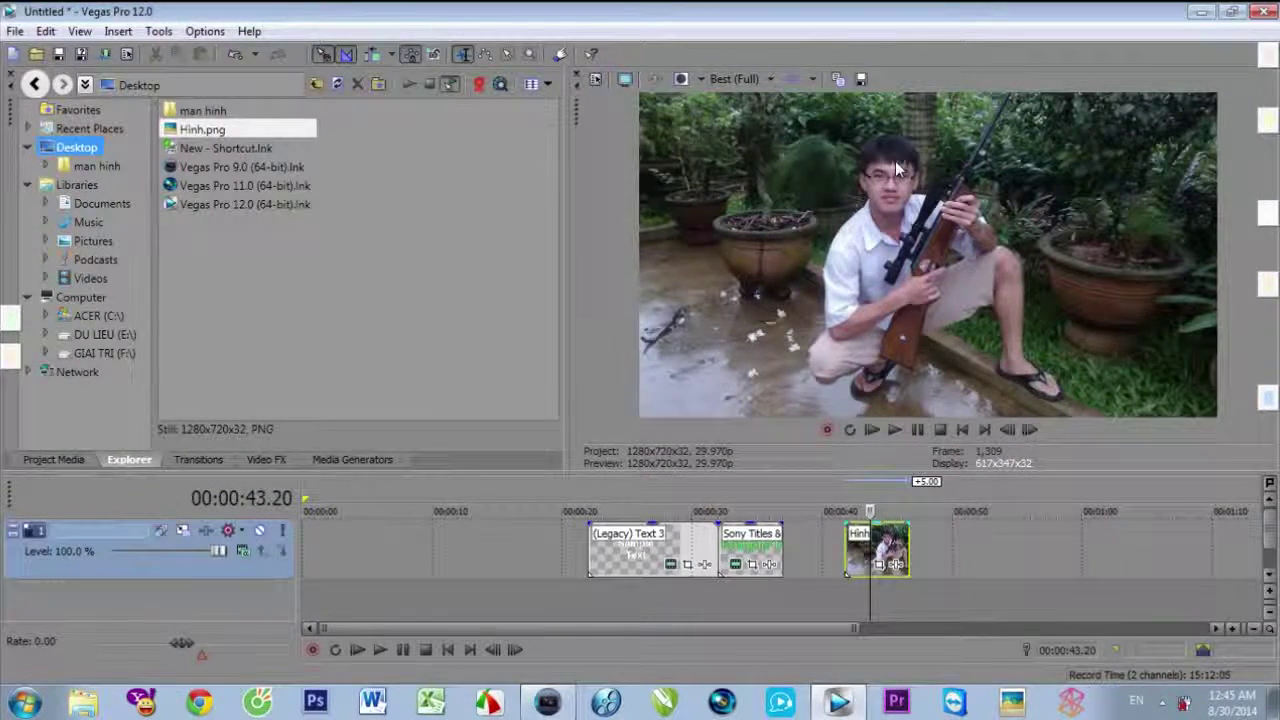
Animate the Hinh event's Pan/Crop with a keyframe at its end, cropping to about 567.2 × 319.1 centered at 582.4, 230.4
{"action": "left_click", "coordinate": [882, 567]}
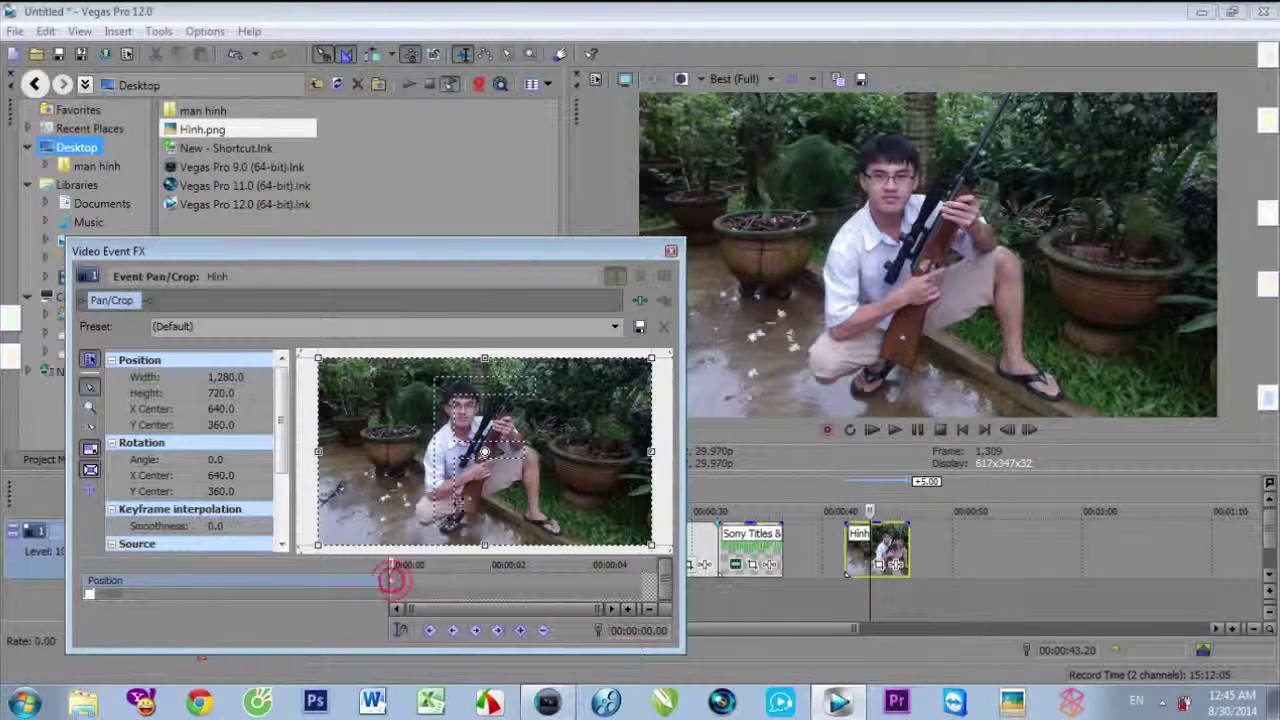
{"action": "left_click", "coordinate": [618, 590]}
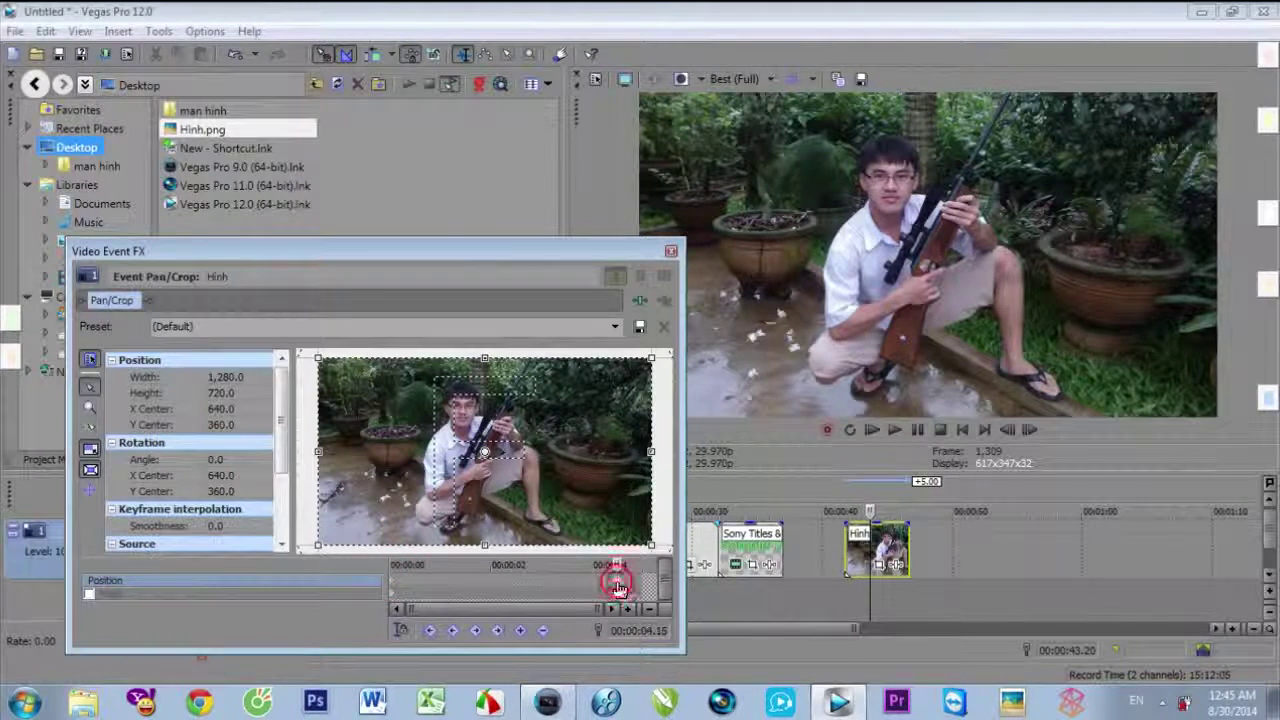
{"action": "left_click_drag", "start_coordinate": [649, 453], "coordinate": [509, 429]}
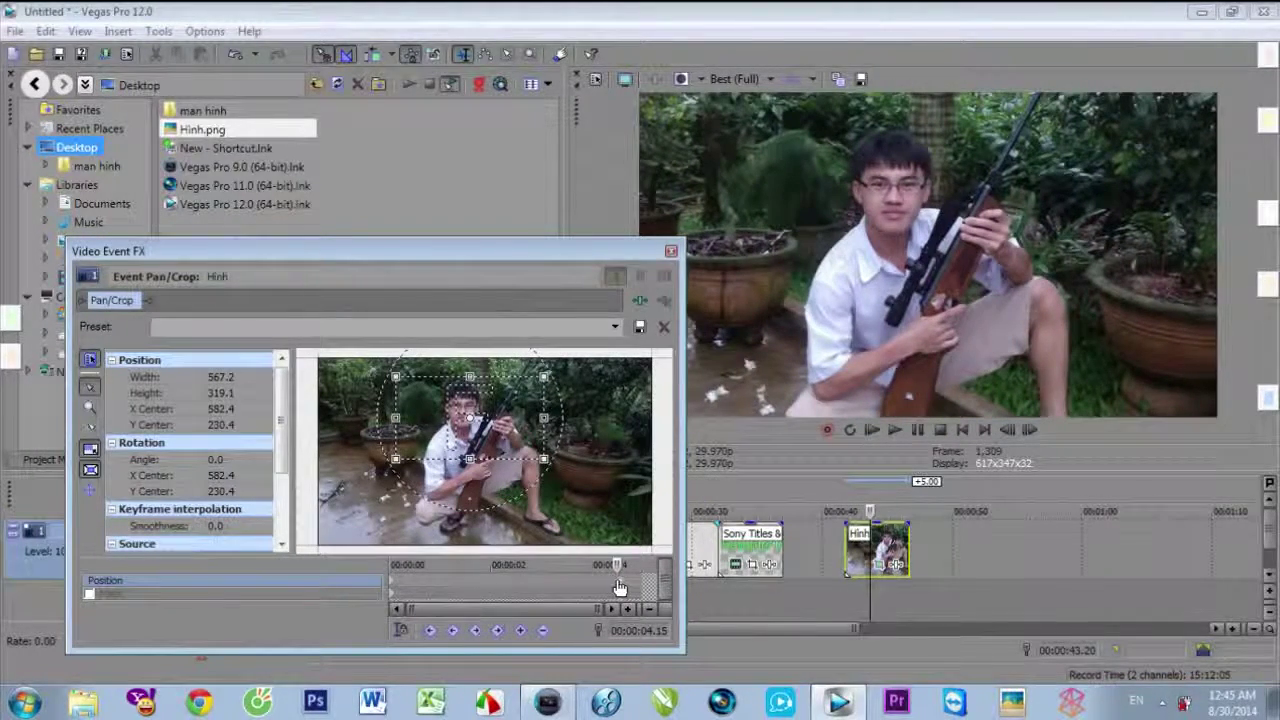
{"action": "left_click", "coordinate": [628, 585]}
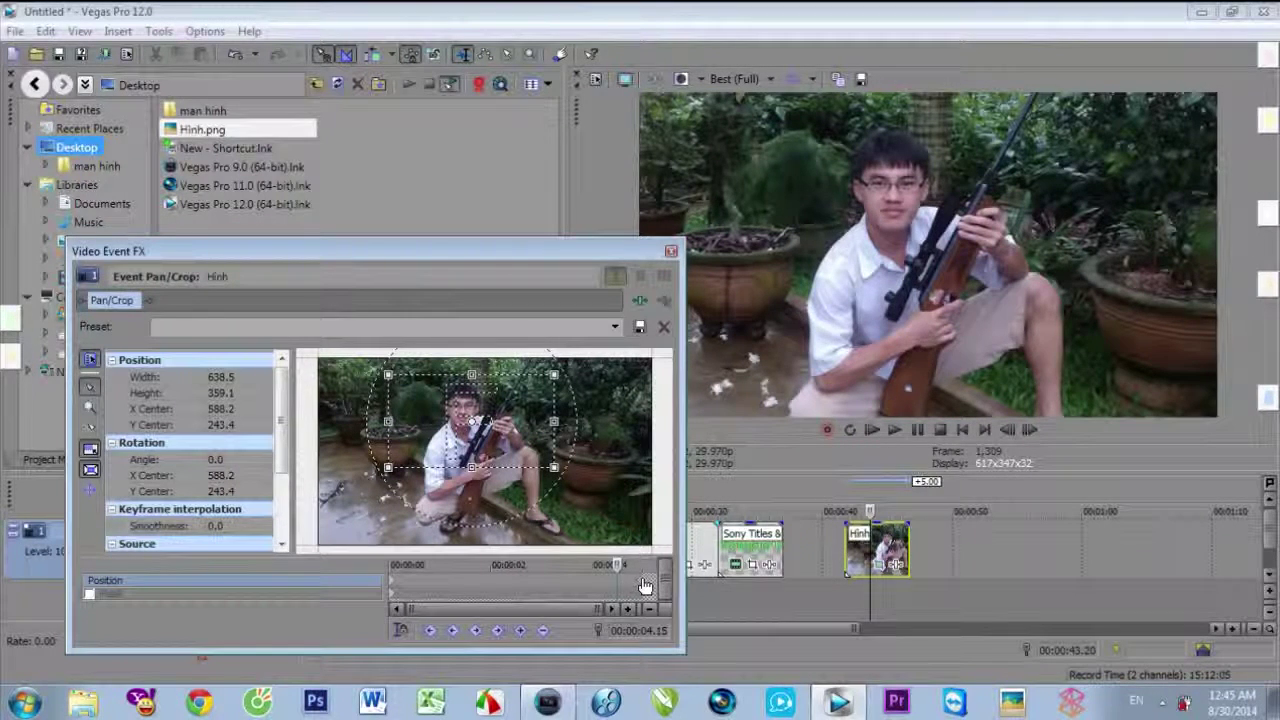
{"action": "left_click", "coordinate": [671, 251]}
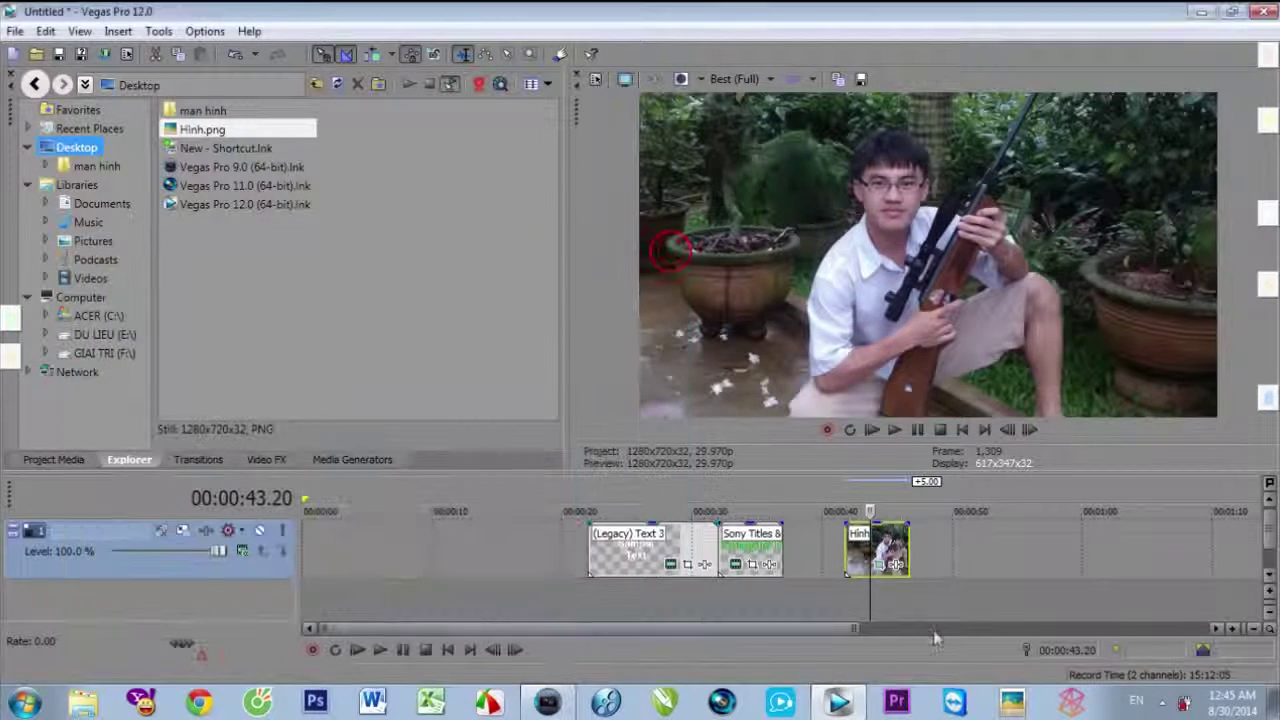
Play the Hinh event from its start to check the zoom-in animation, and pause playback
{"action": "left_click", "coordinate": [843, 591]}
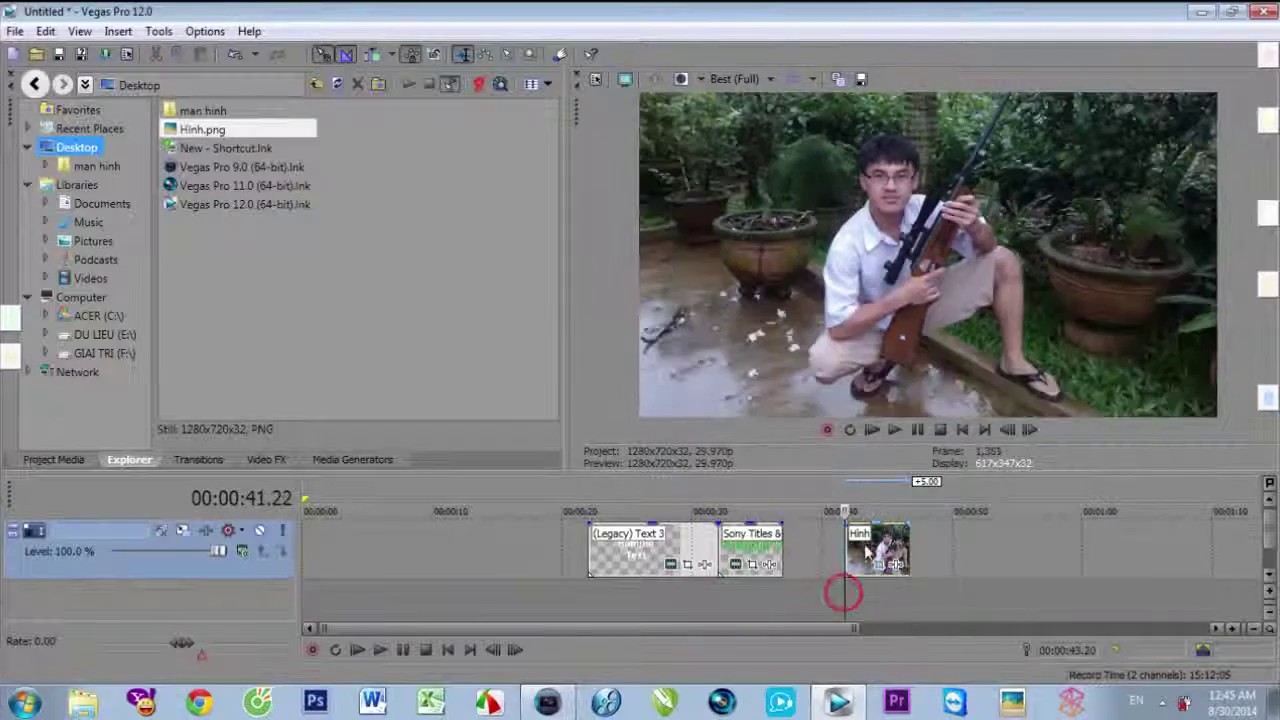
{"action": "left_click", "coordinate": [893, 431]}
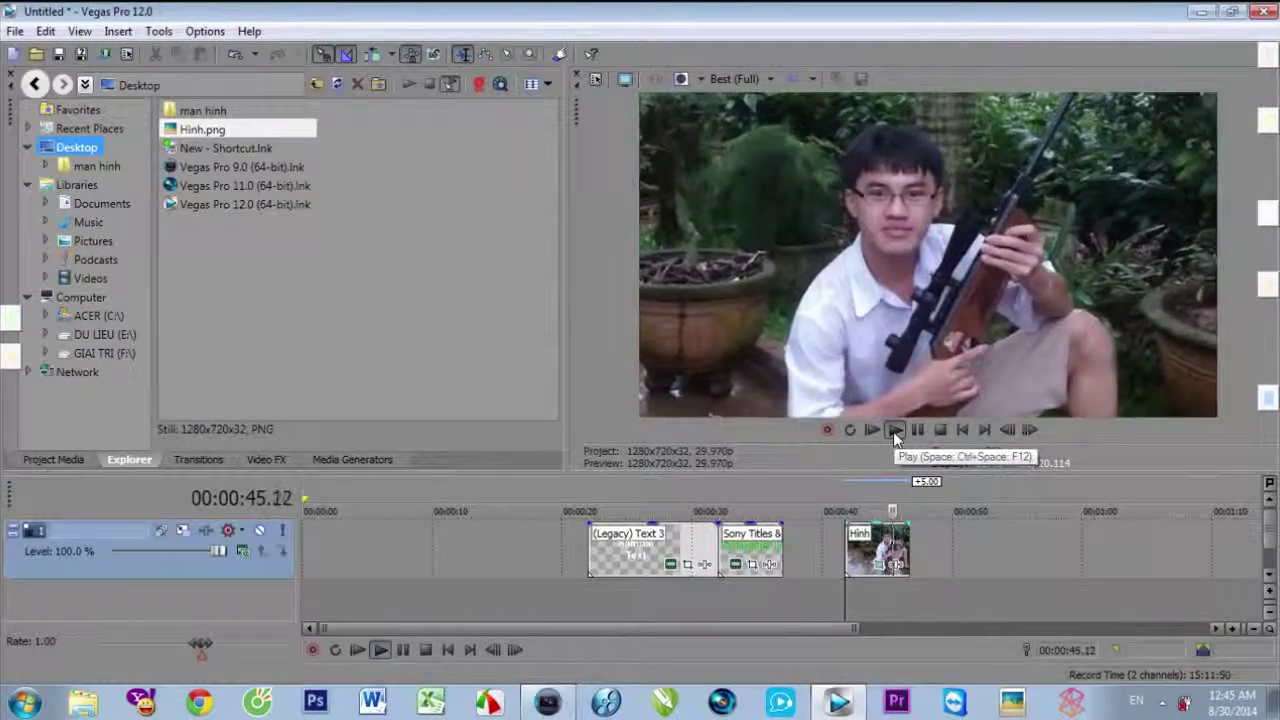
{"action": "left_click", "coordinate": [895, 431]}
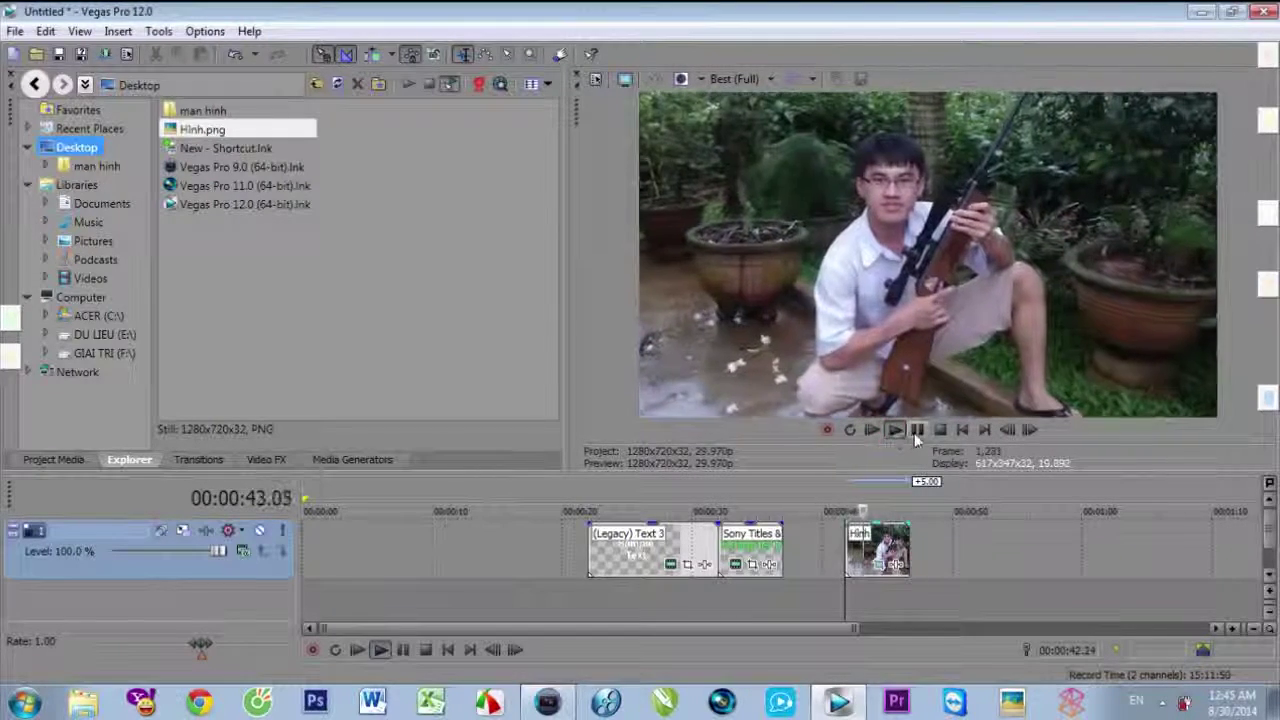
{"action": "left_click", "coordinate": [916, 431]}
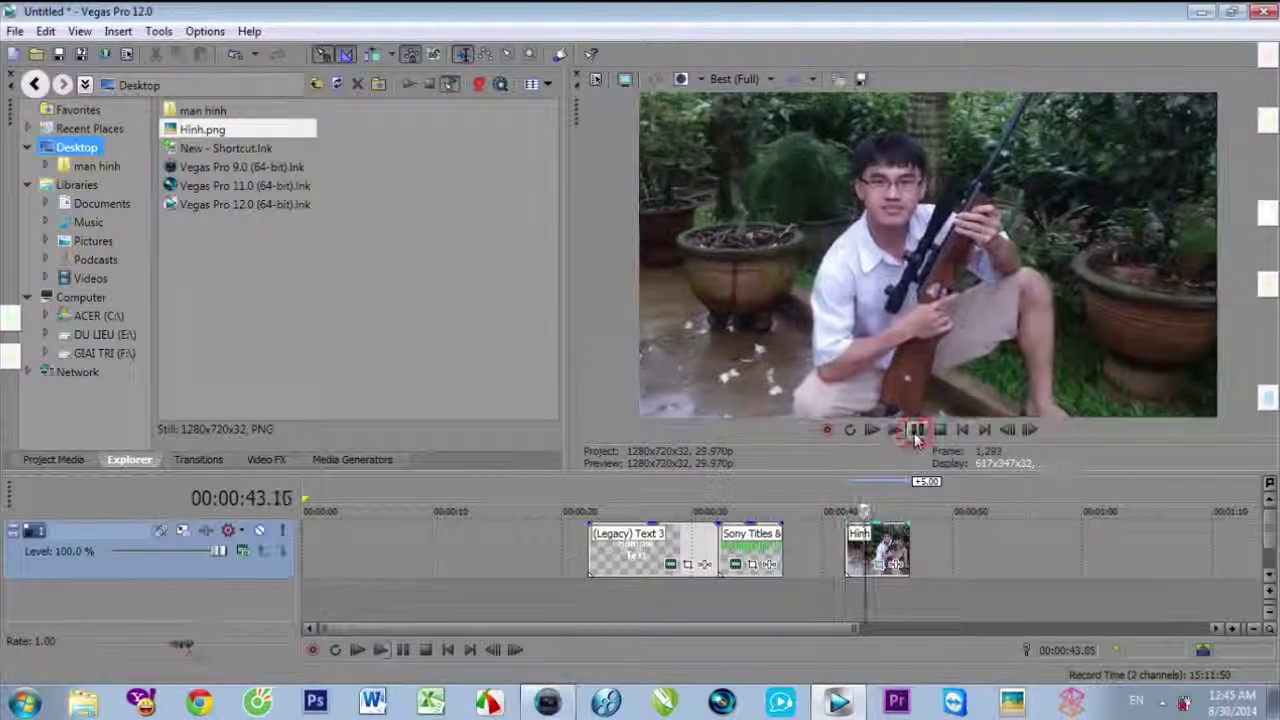
Reopen the Hinh event's Pan/Crop and scrub along its keyframe timeline to examine how the crop frame changes
{"action": "left_click", "coordinate": [878, 566]}
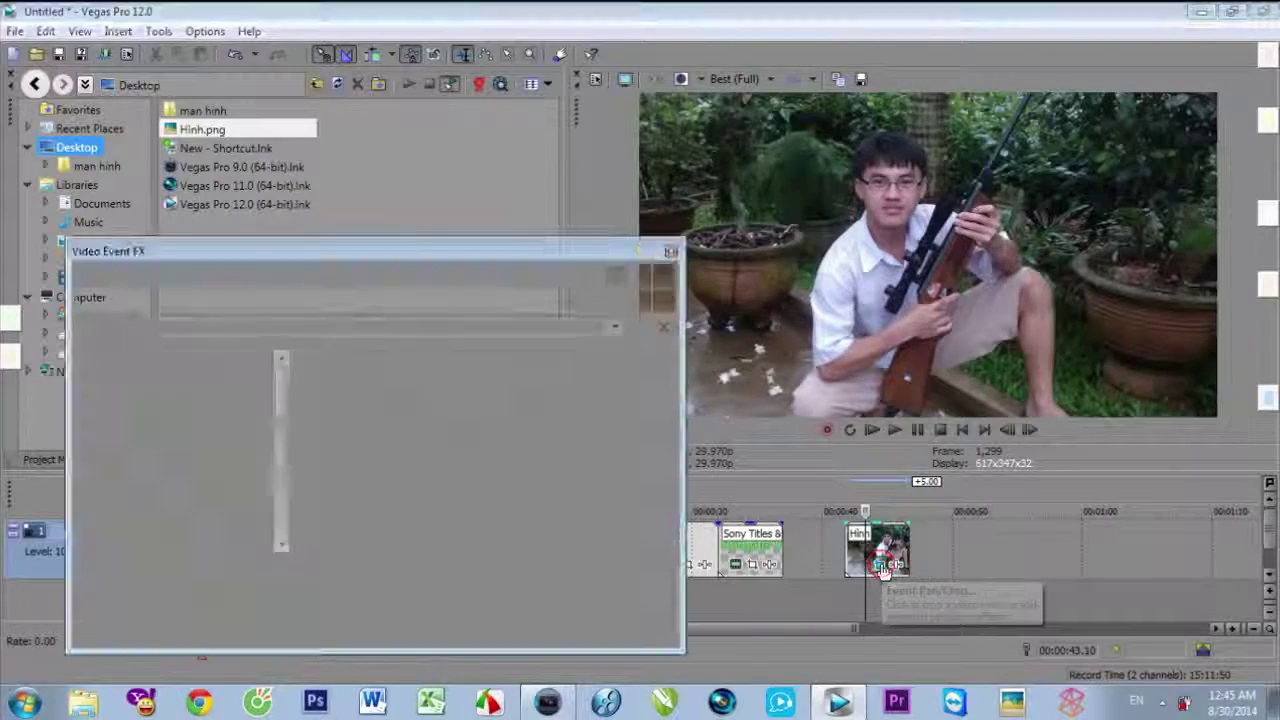
{"action": "left_click_drag", "start_coordinate": [516, 258], "coordinate": [450, 241]}
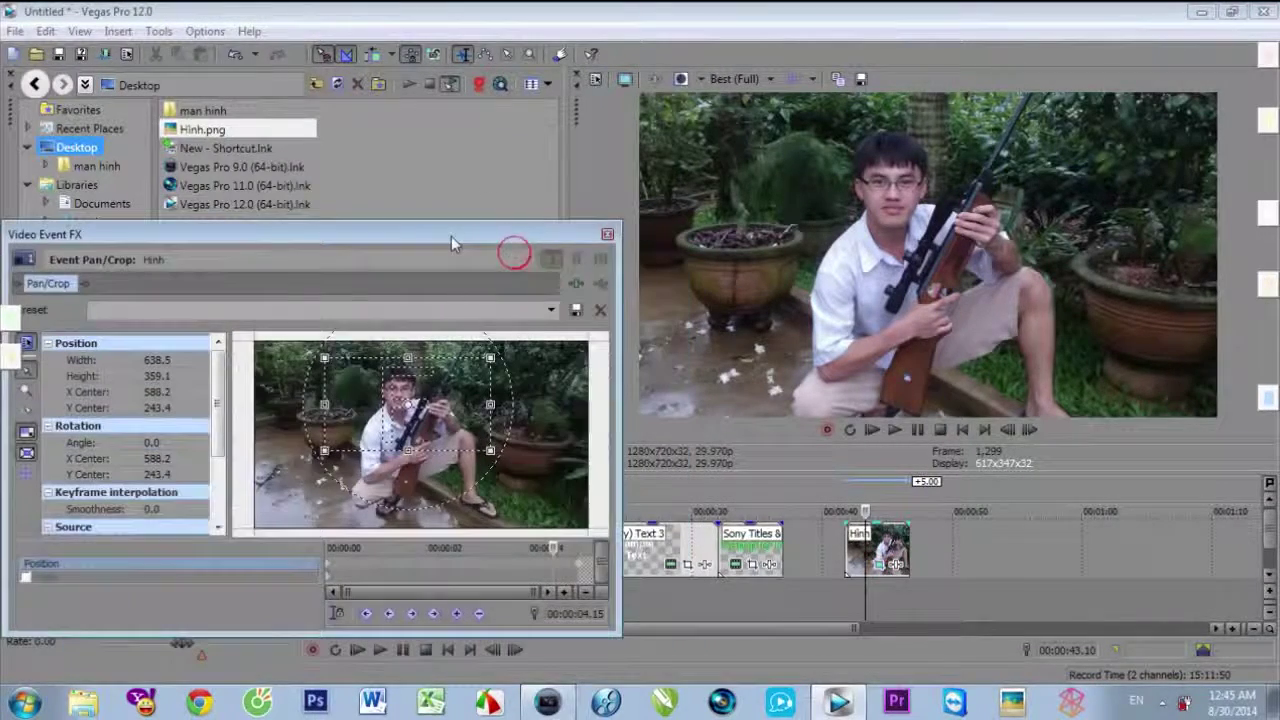
{"action": "left_click_drag", "start_coordinate": [549, 548], "coordinate": [508, 548]}
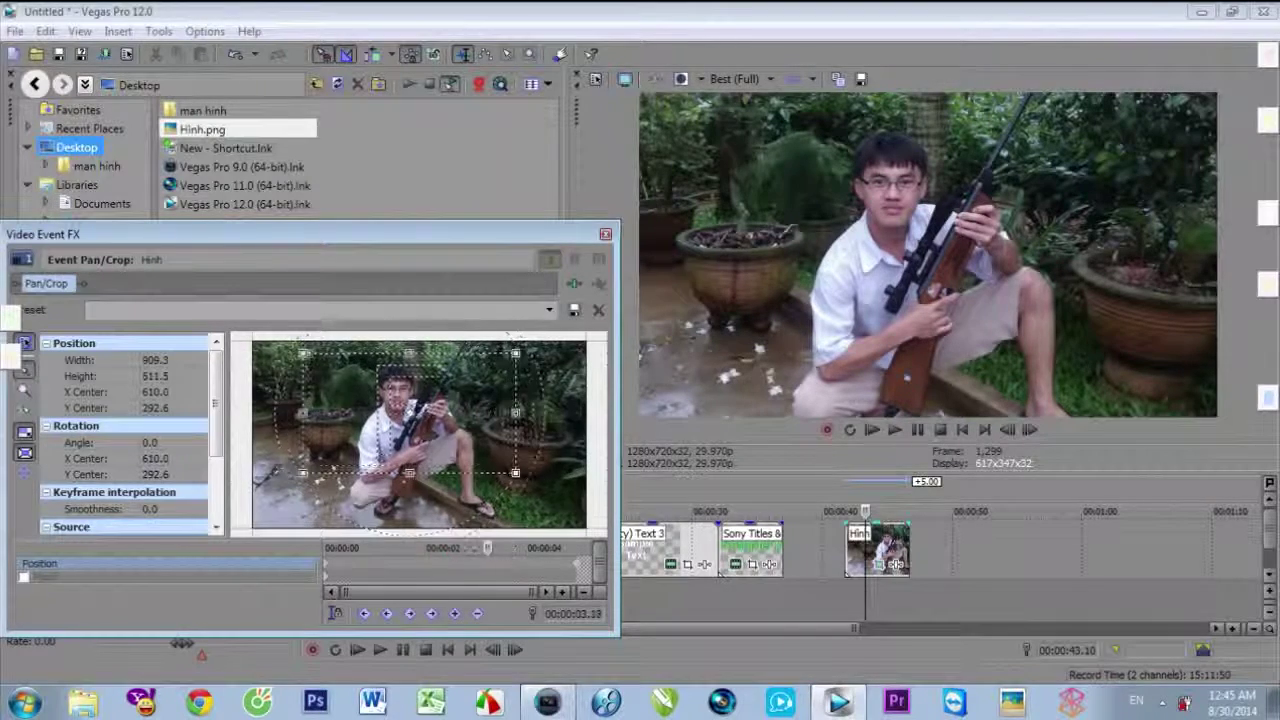
{"action": "left_click_drag", "start_coordinate": [401, 549], "coordinate": [469, 548]}
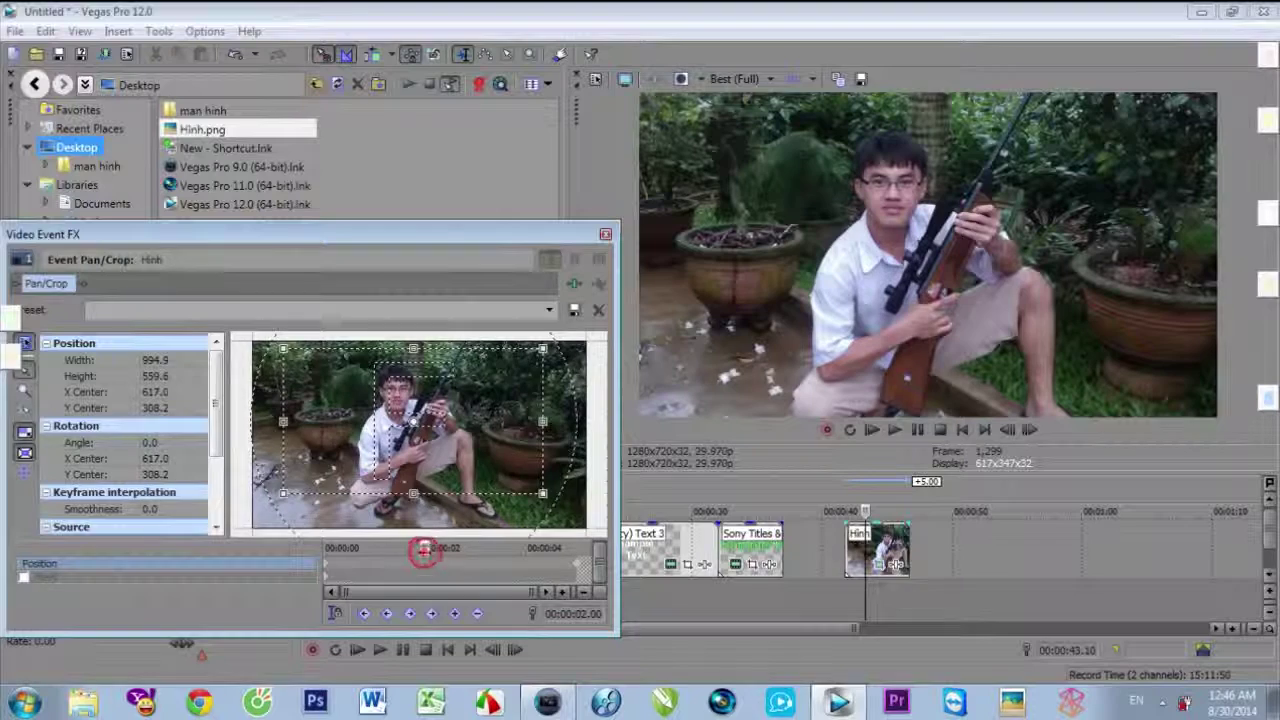
{"action": "left_click_drag", "start_coordinate": [432, 549], "coordinate": [410, 548]}
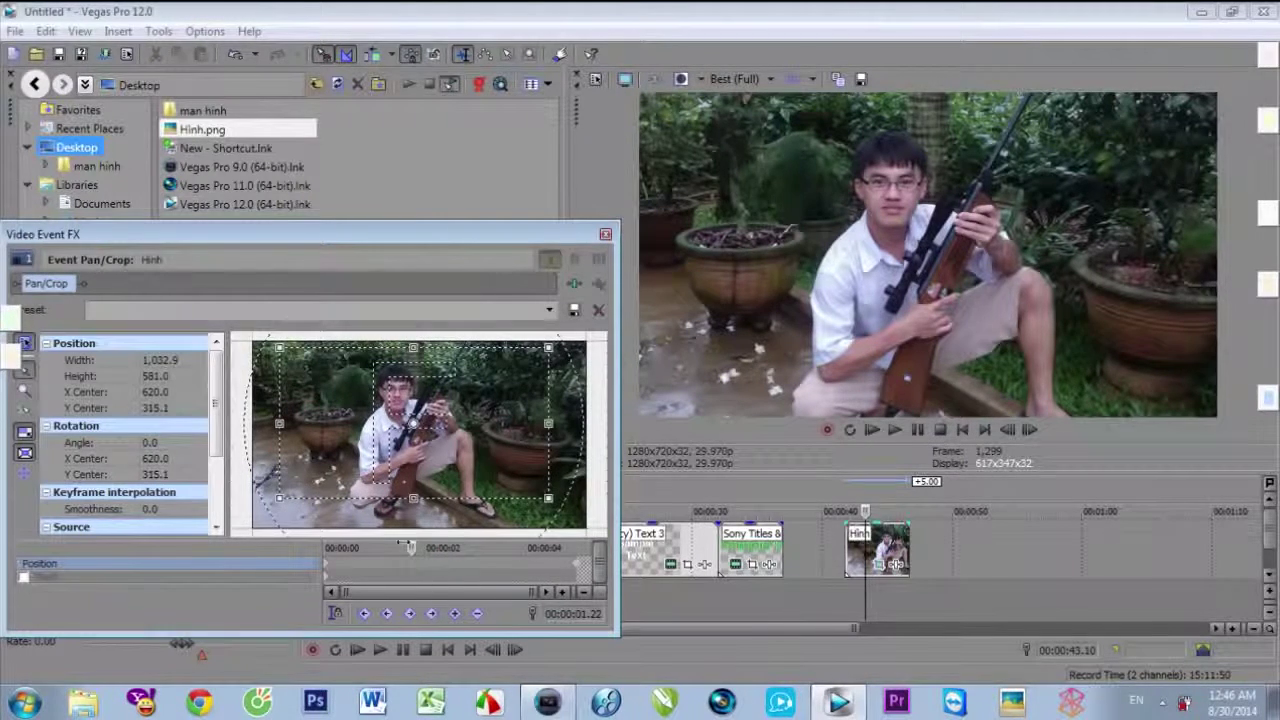
Sync the Pan/Crop cursor with the main timeline, scrub the zoom in the preview, and shrink the video preview area
{"action": "left_click", "coordinate": [337, 615]}
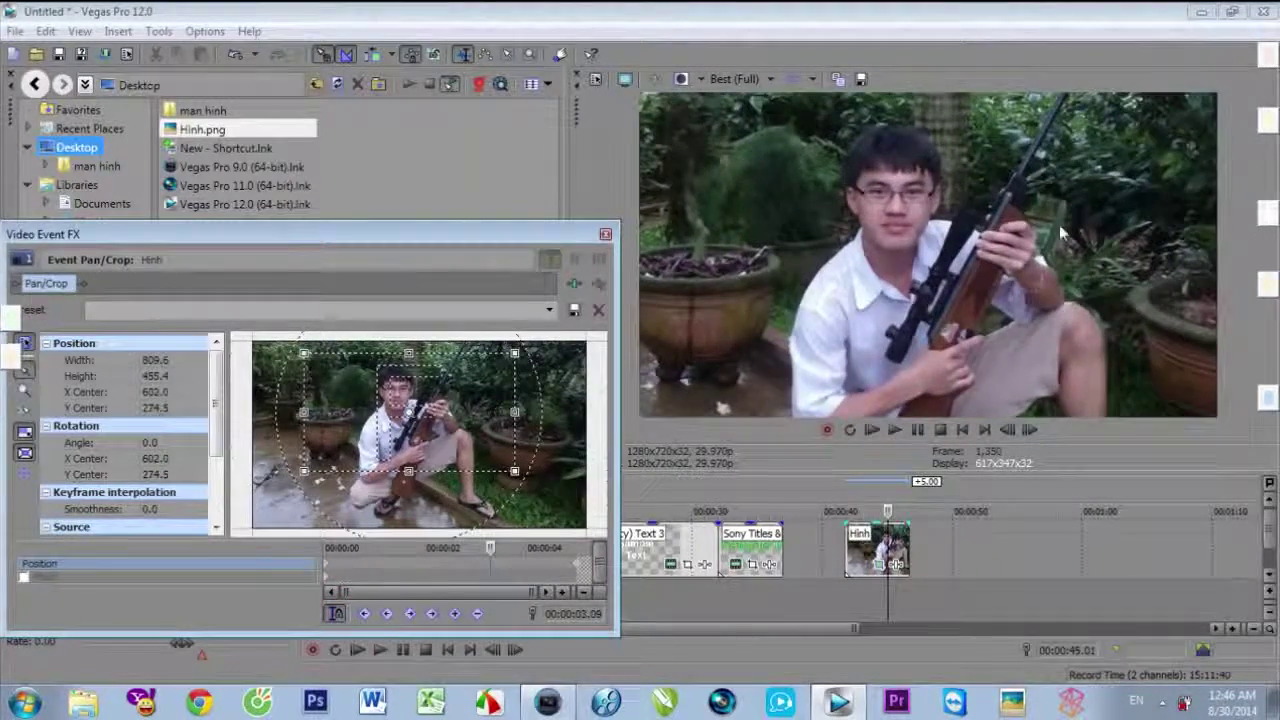
{"action": "mouse_move", "coordinate": [491, 550]}
{"action": "left_mouse_down"}
{"action": "mouse_move", "coordinate": [378, 548]}
{"action": "mouse_move", "coordinate": [520, 552]}
{"action": "mouse_move", "coordinate": [404, 548]}
{"action": "mouse_move", "coordinate": [491, 550]}
{"action": "left_mouse_up"}
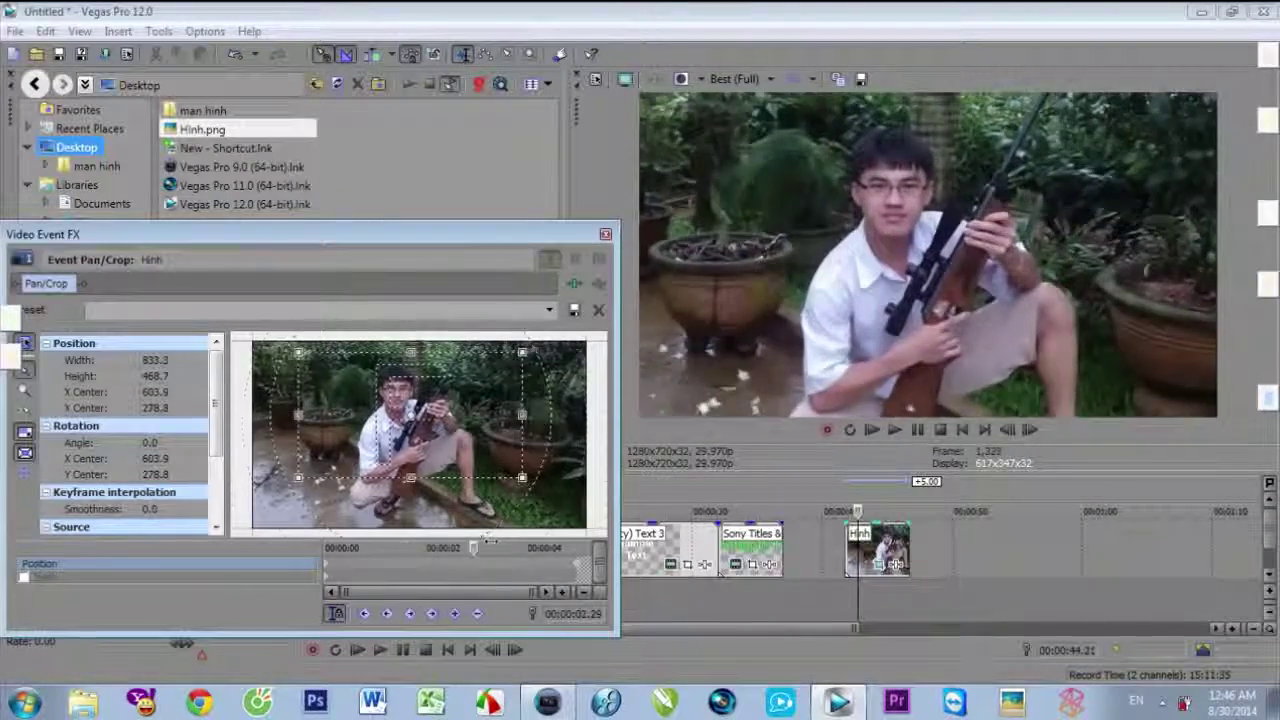
{"action": "left_click", "coordinate": [605, 234]}
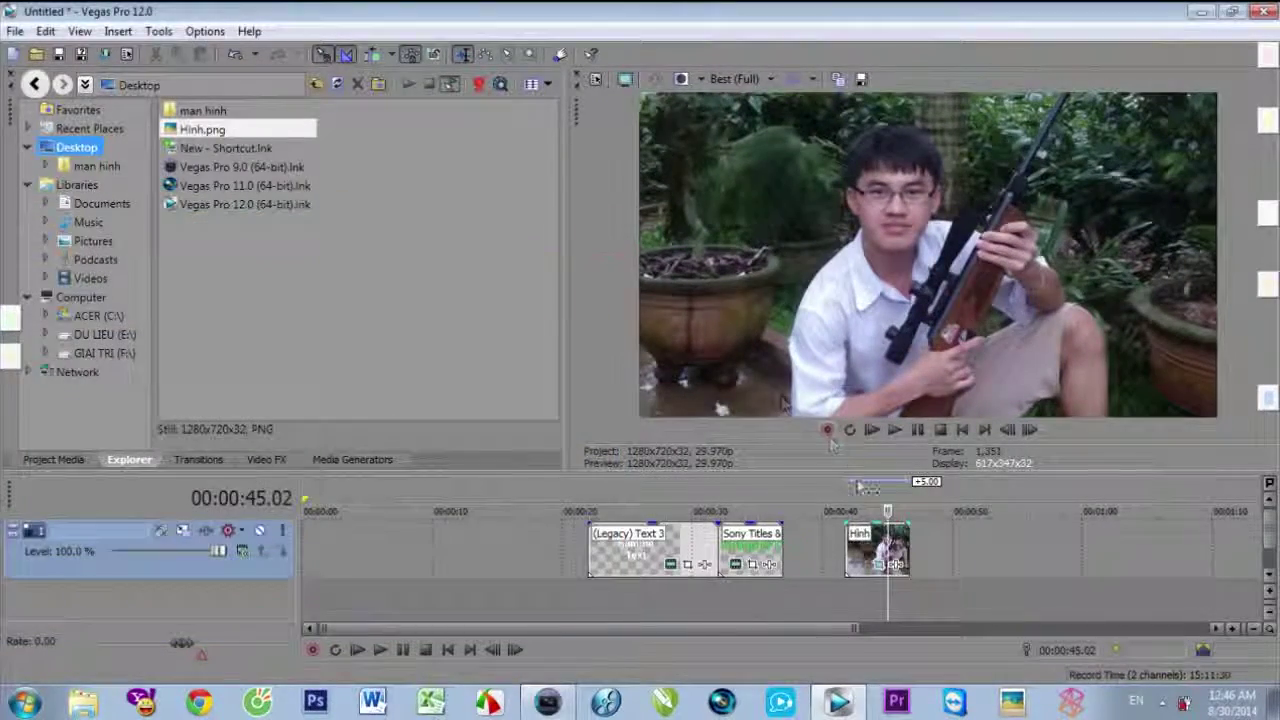
{"action": "left_click_drag", "start_coordinate": [852, 470], "coordinate": [848, 352]}
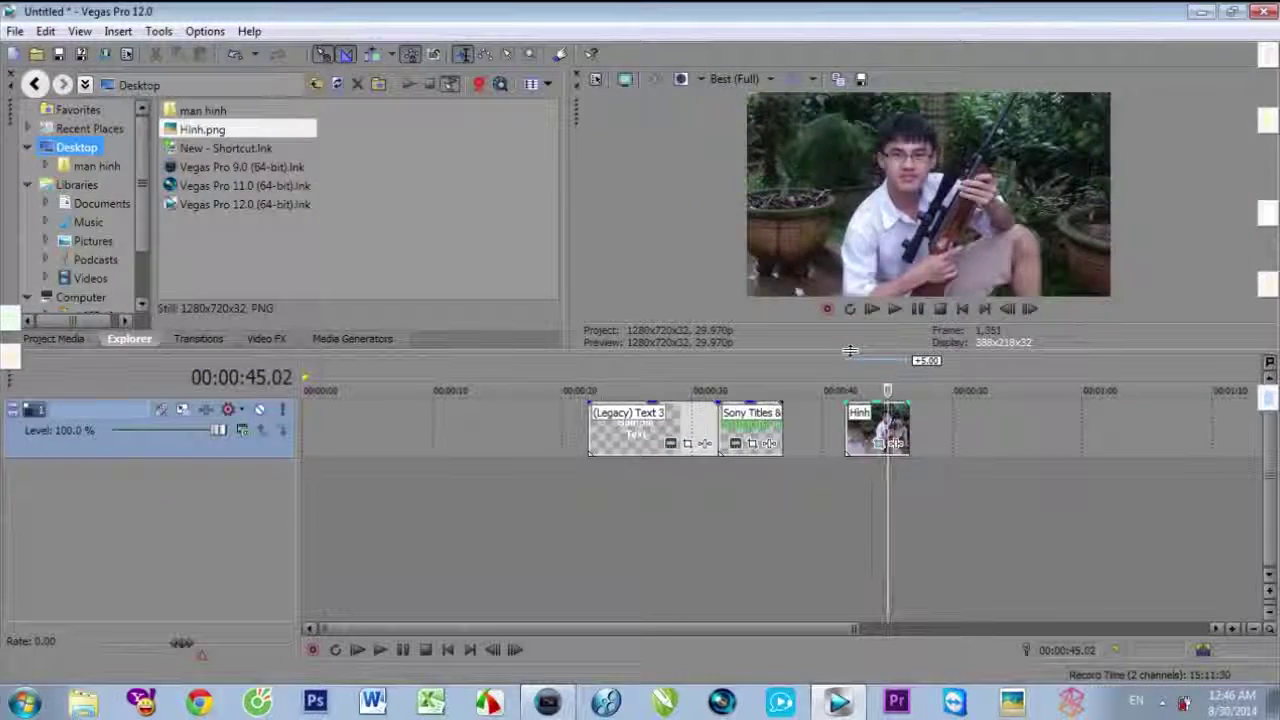